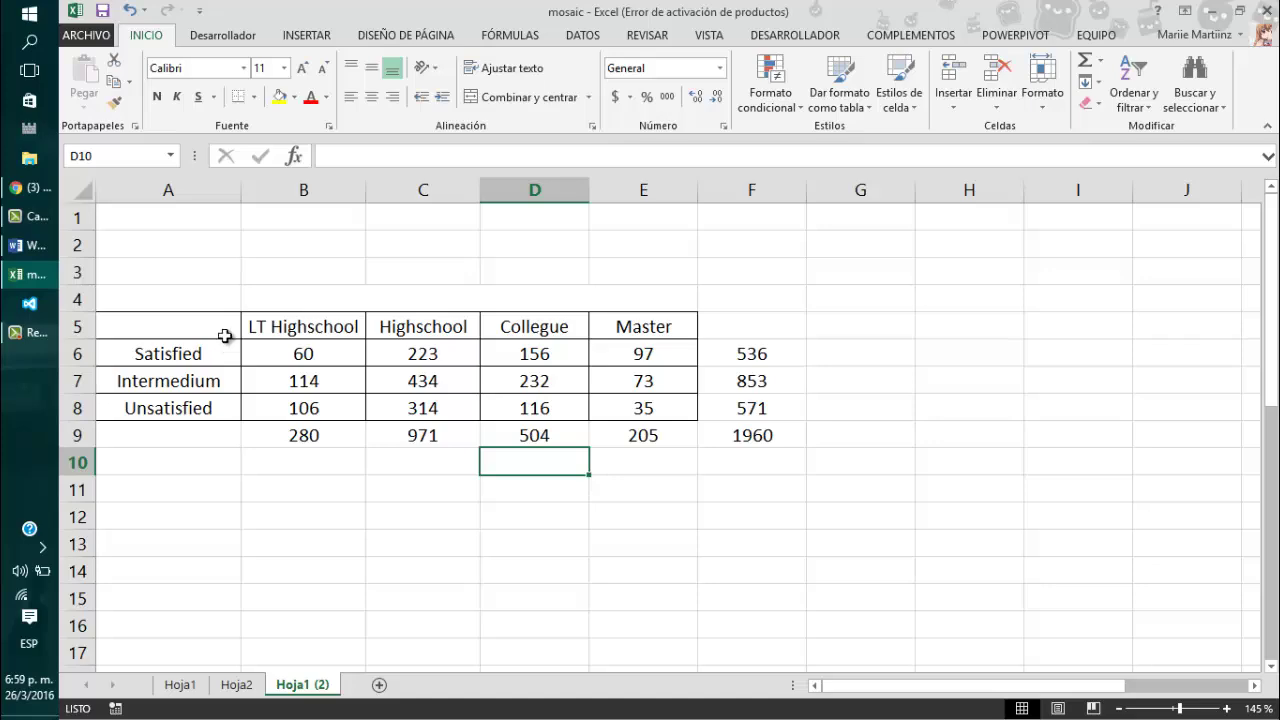
Examine the satisfaction row labels in A6:A8 and the education-level column headers in B5:E5
click(556, 297)
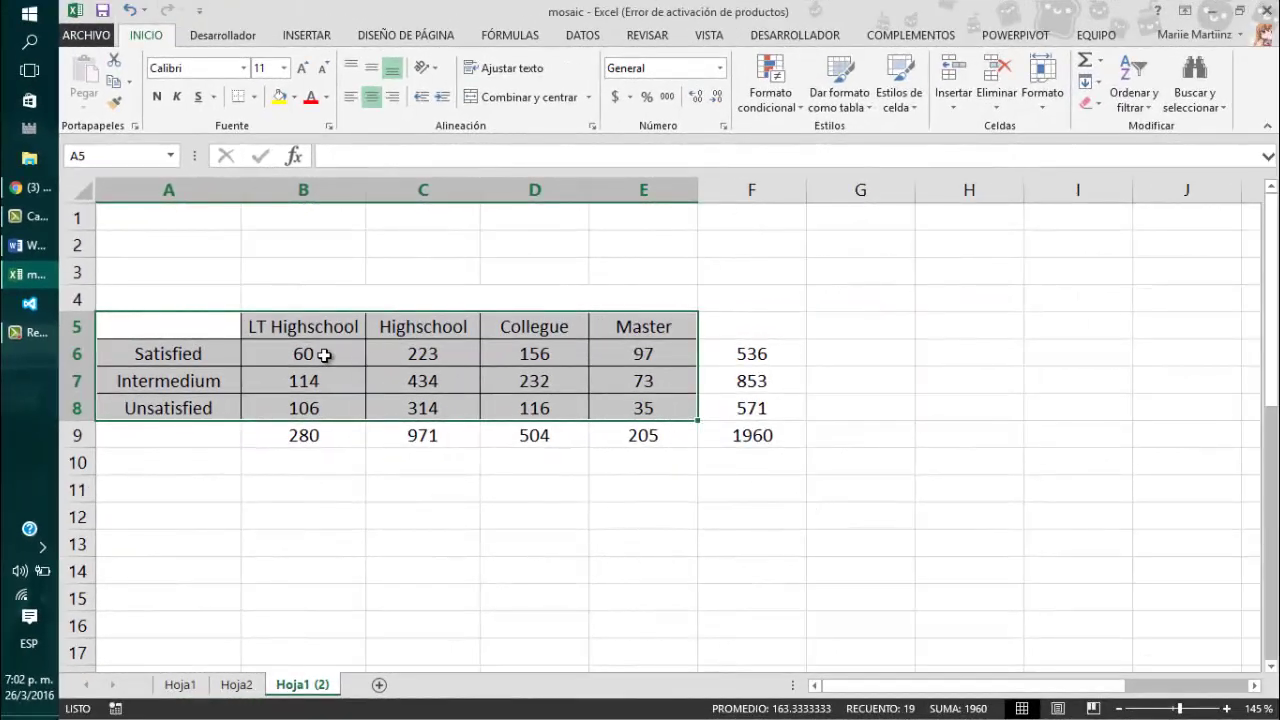
click(184, 332)
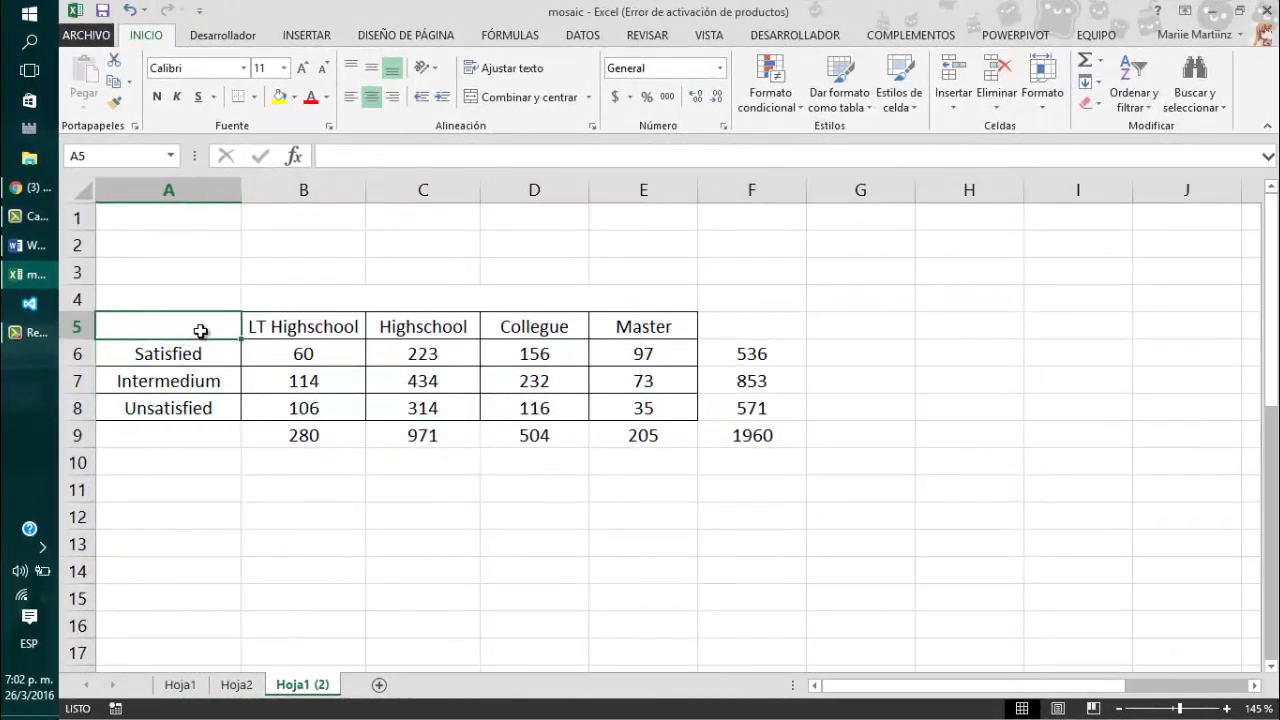
click(362, 299)
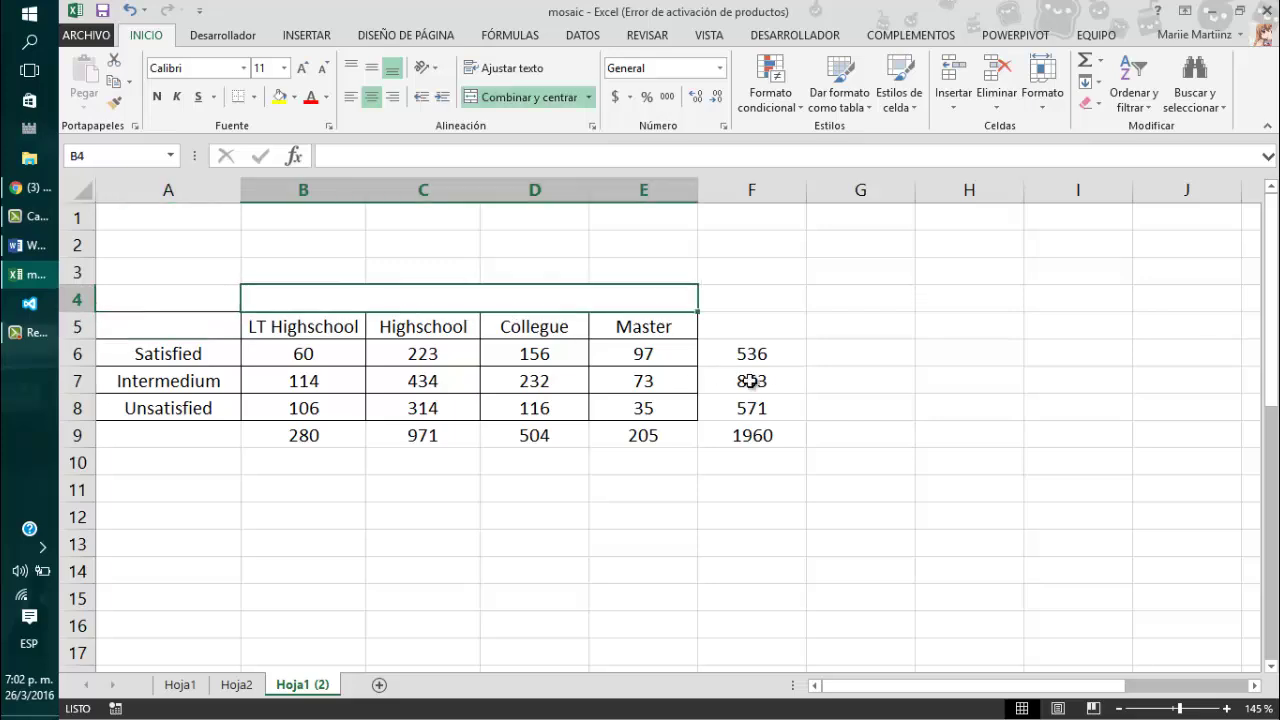
scroll(776, 401, up, 2)
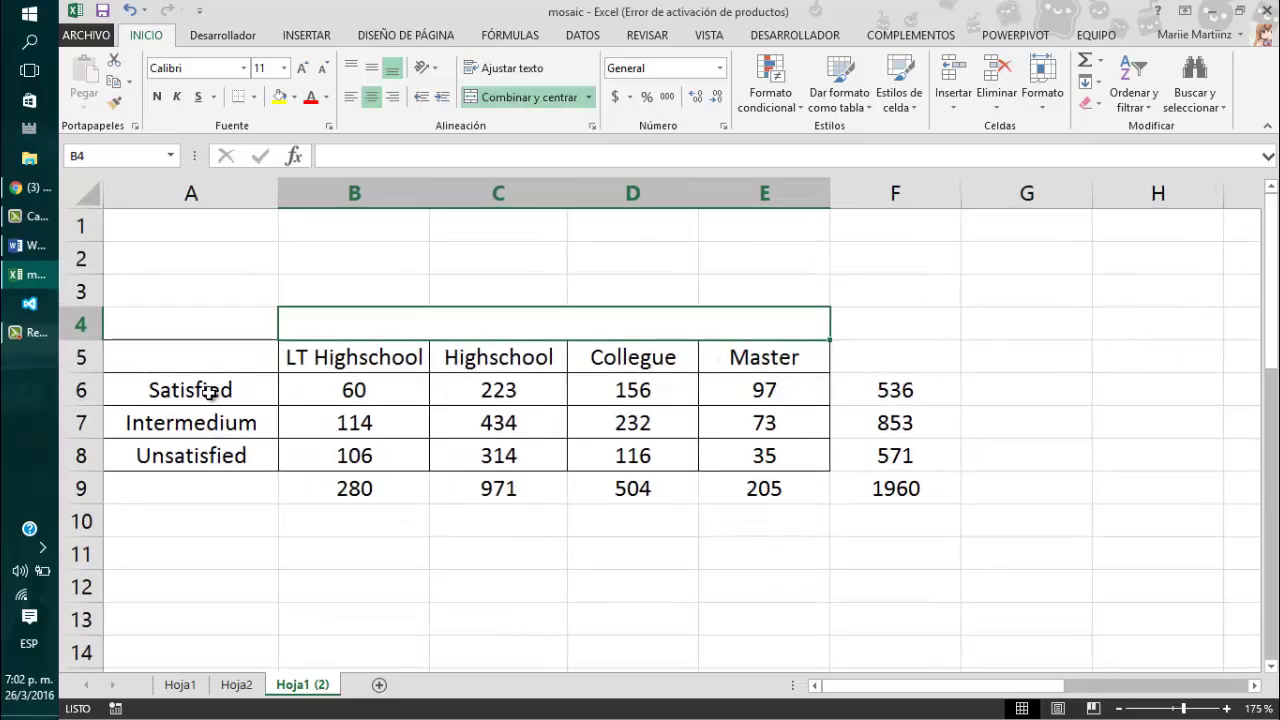
drag(218, 390, 194, 451)
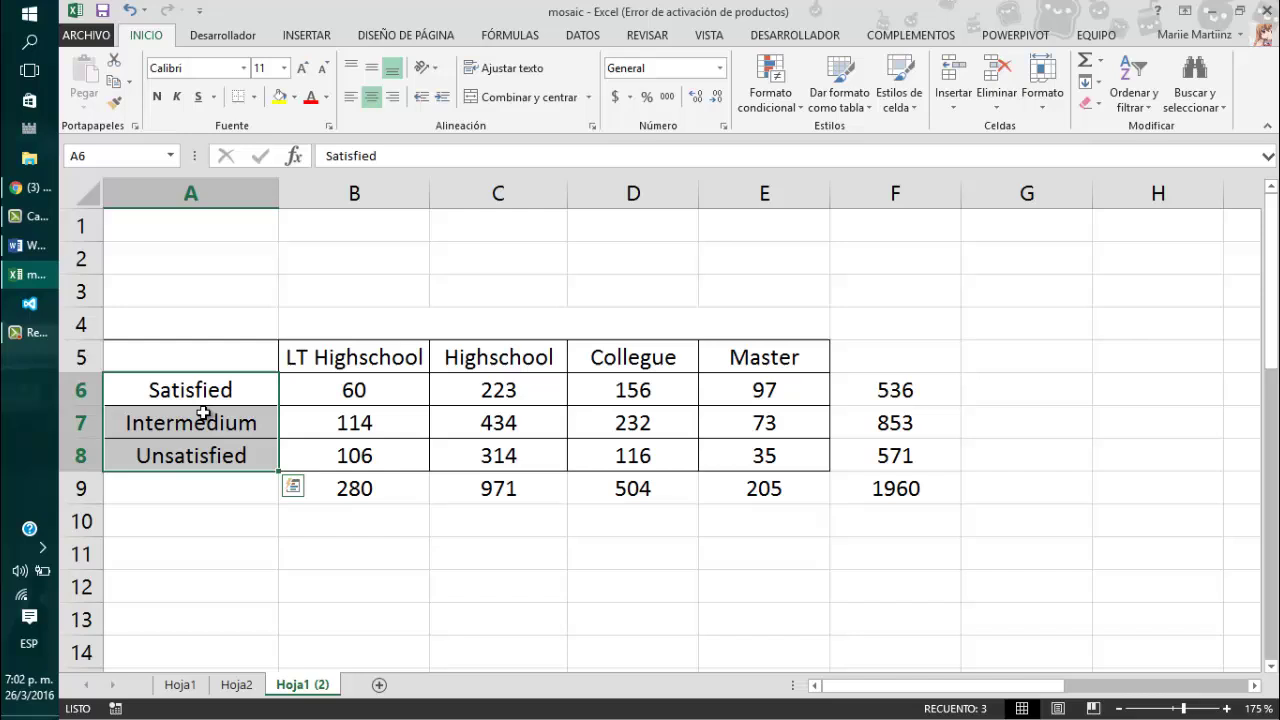
drag(357, 362, 752, 356)
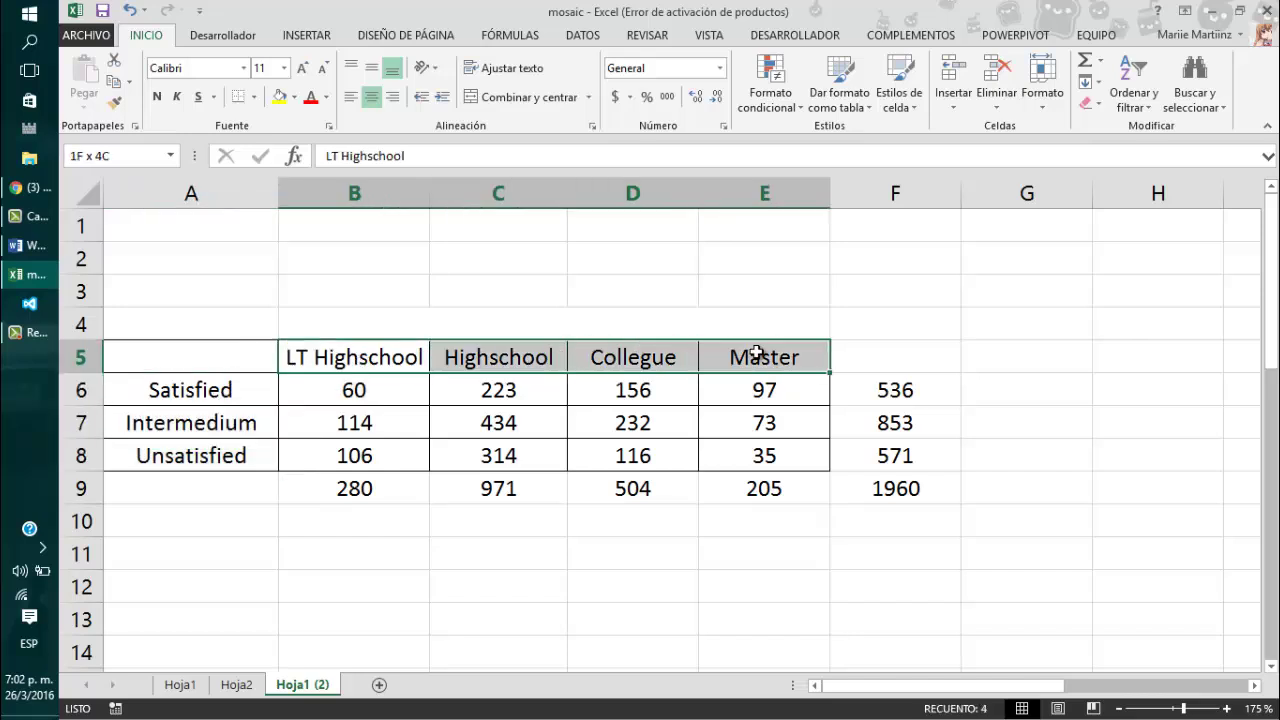
click(190, 390)
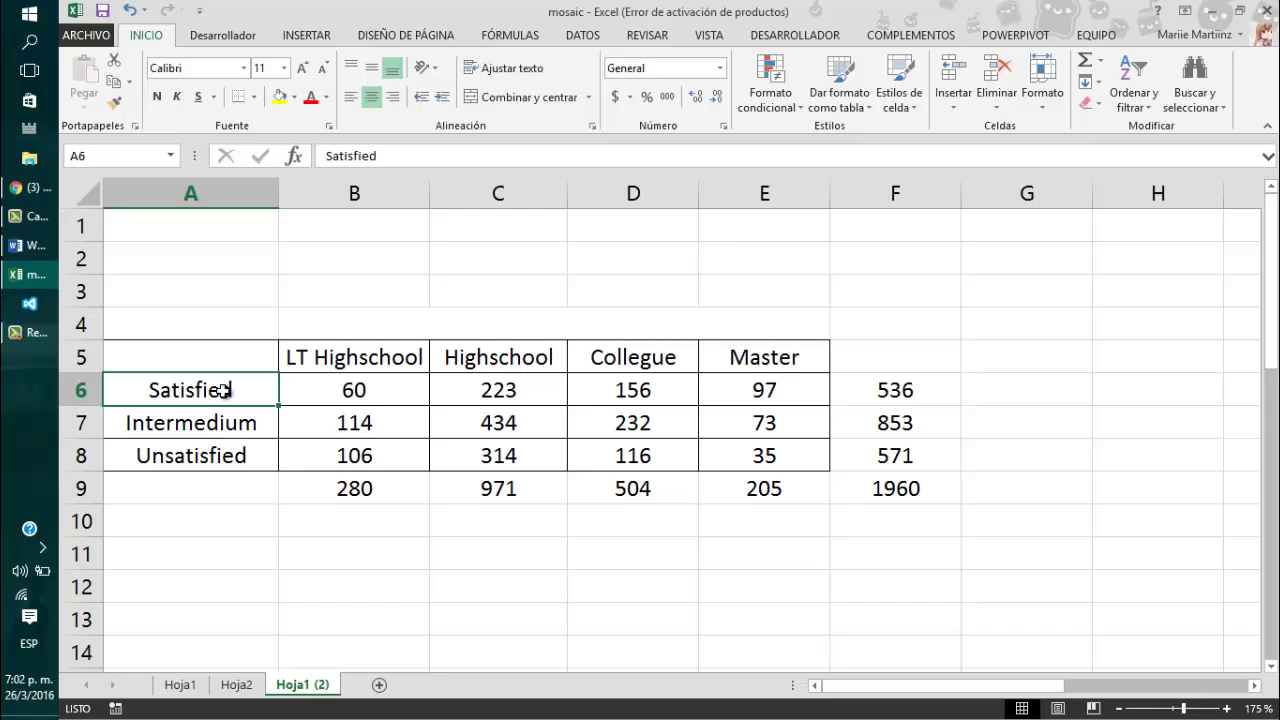
click(211, 425)
click(225, 453)
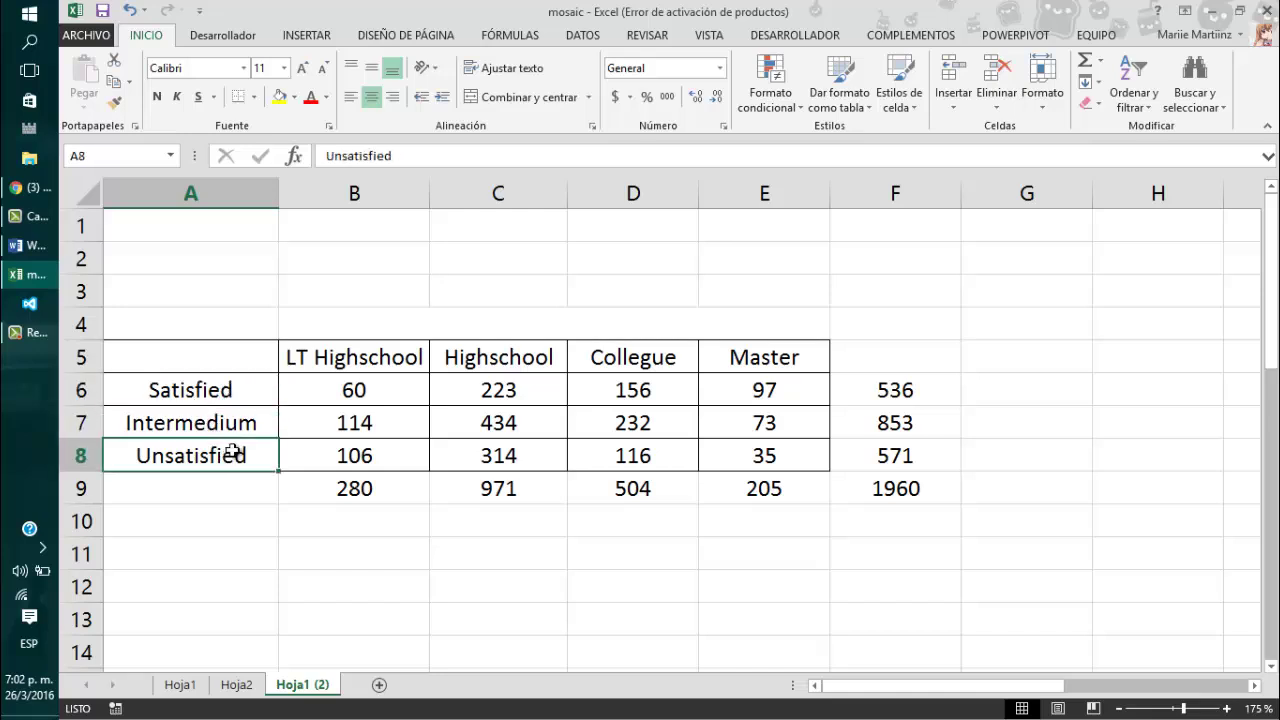
drag(348, 356, 765, 358)
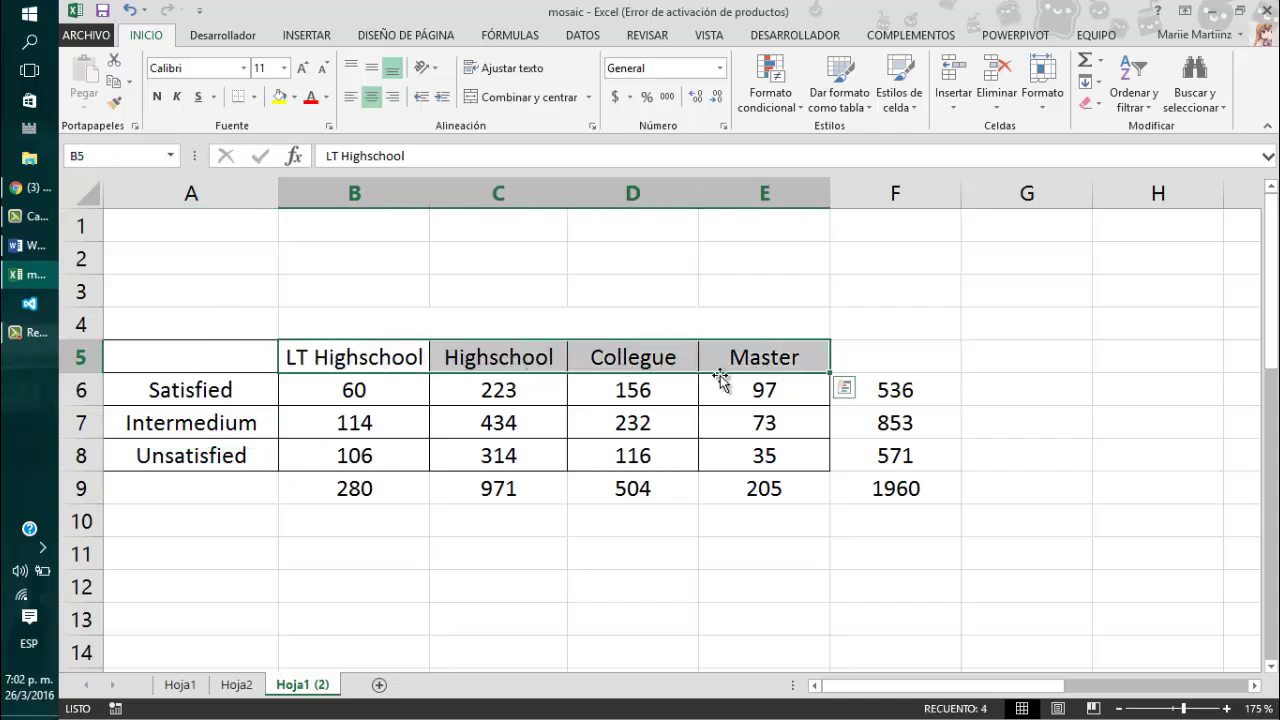
click(780, 362)
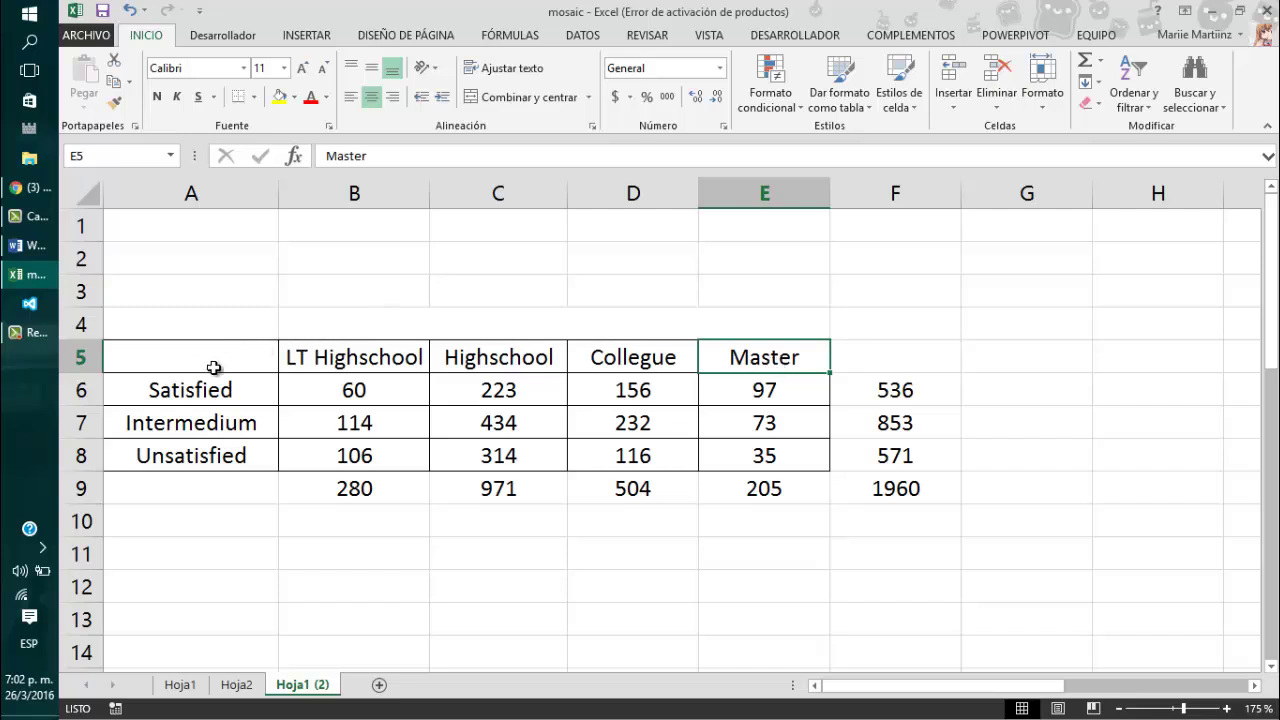
Review the full contingency table in A5:E8 and how its satisfaction categories cross with the education levels
drag(208, 359, 817, 463)
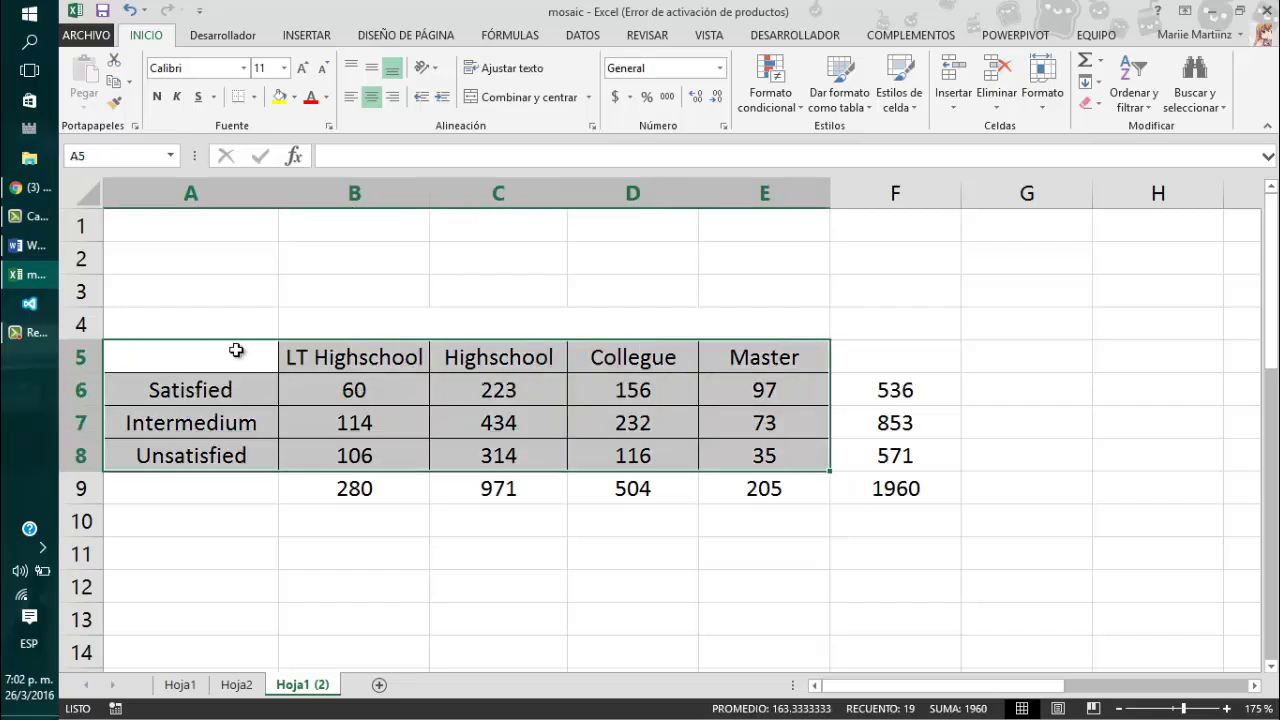
click(216, 316)
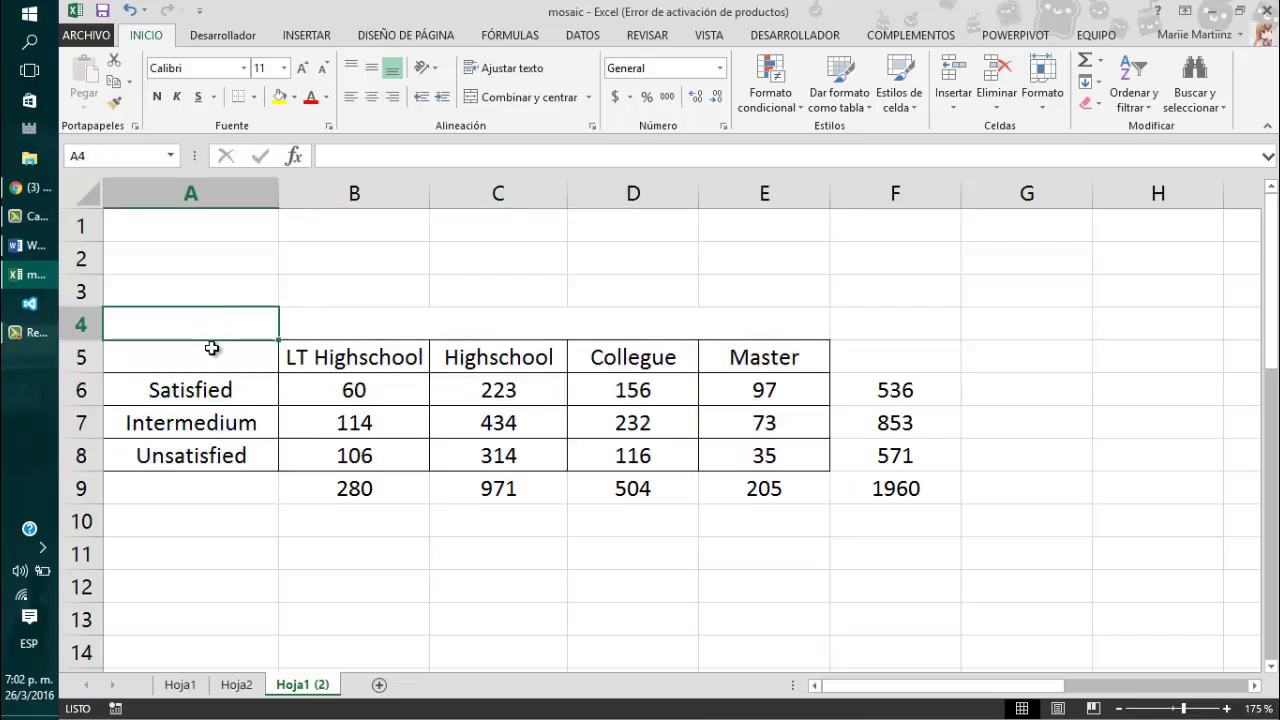
click(213, 352)
drag(210, 390, 211, 448)
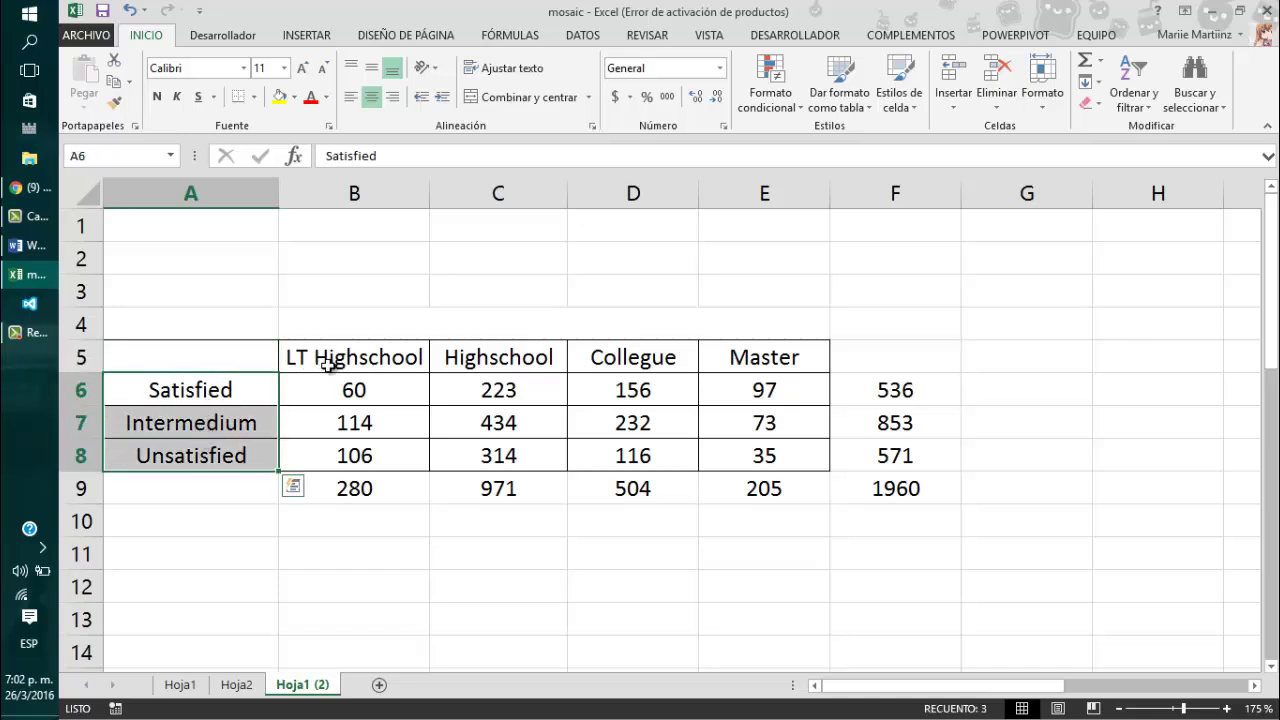
drag(230, 390, 200, 458)
click(185, 398)
click(187, 420)
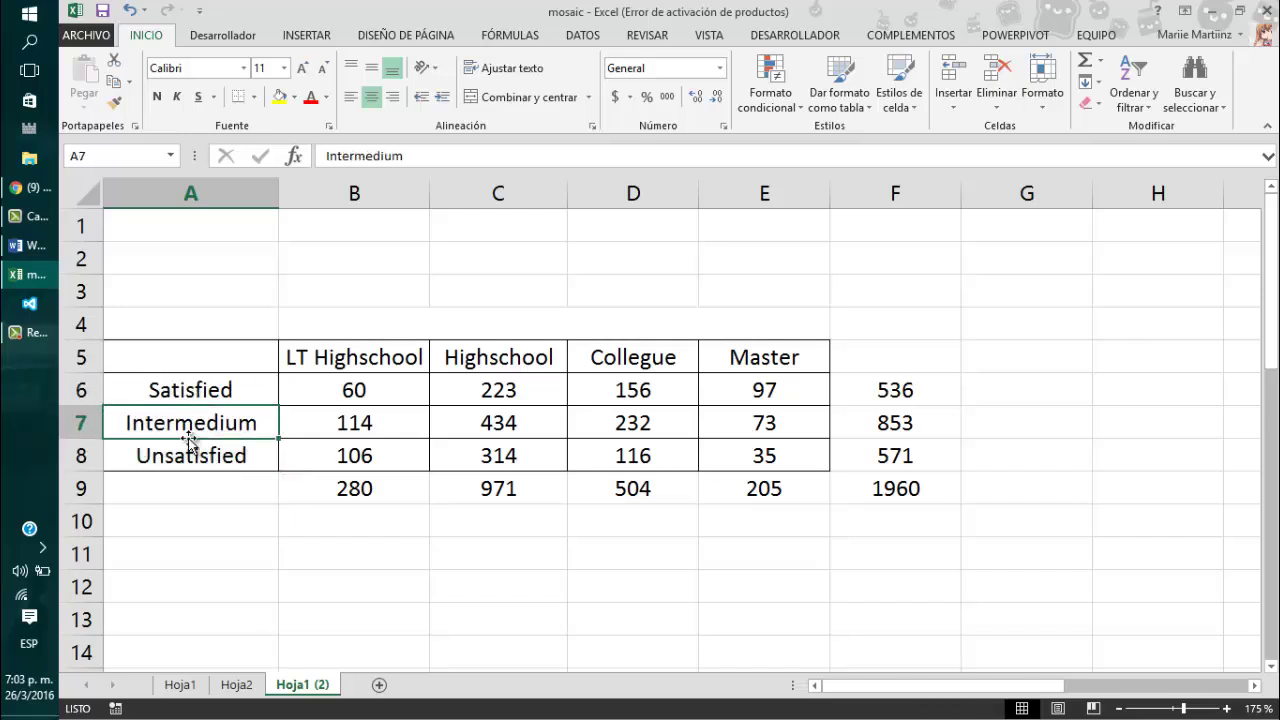
click(189, 460)
drag(371, 360, 870, 365)
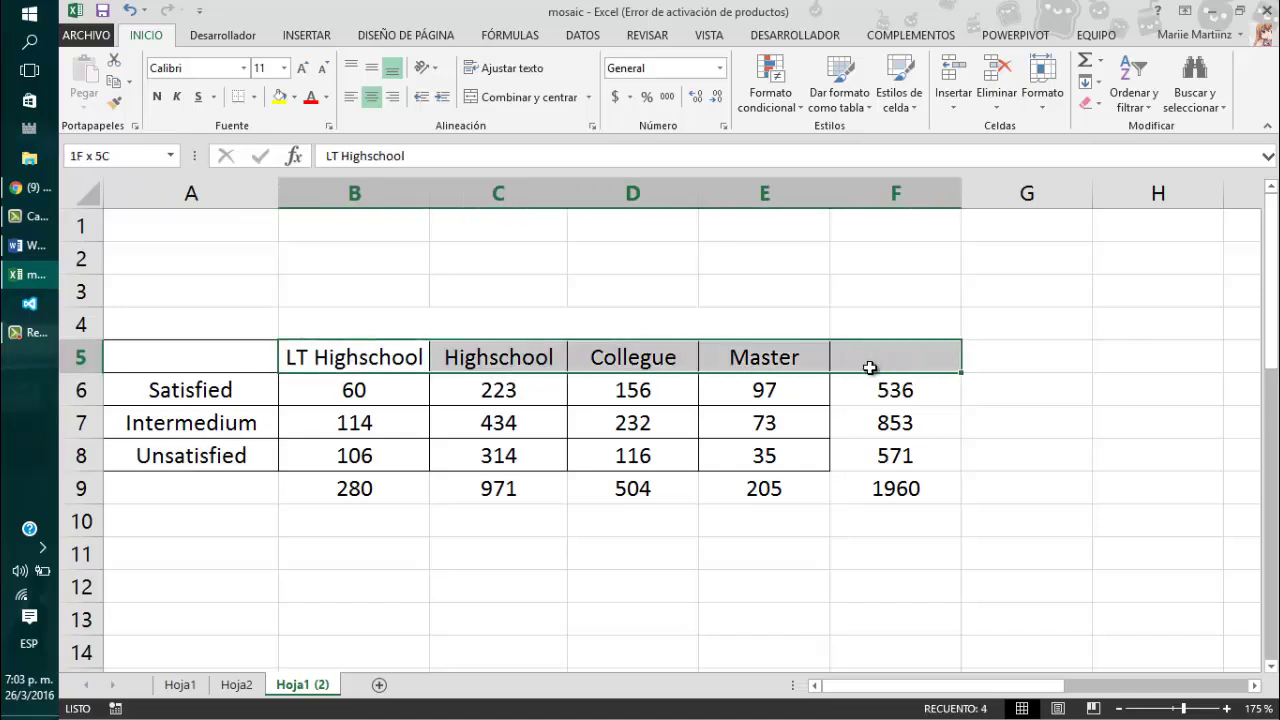
click(766, 362)
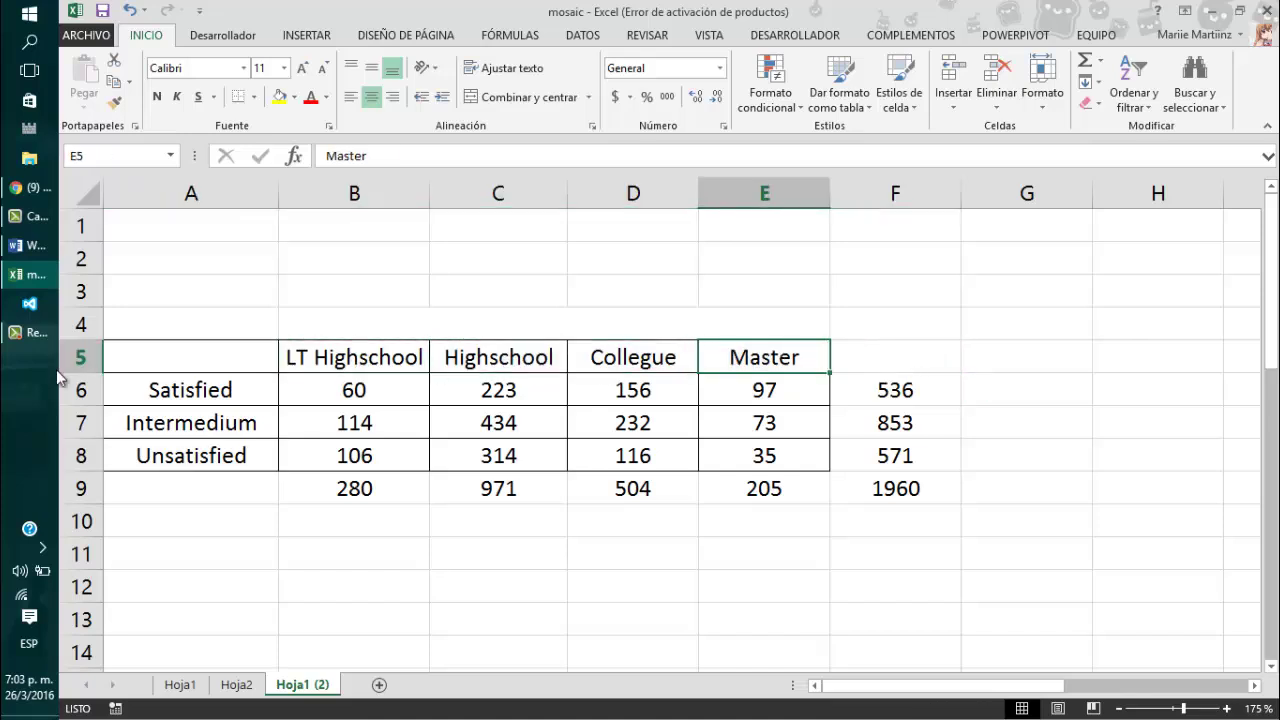
click(193, 392)
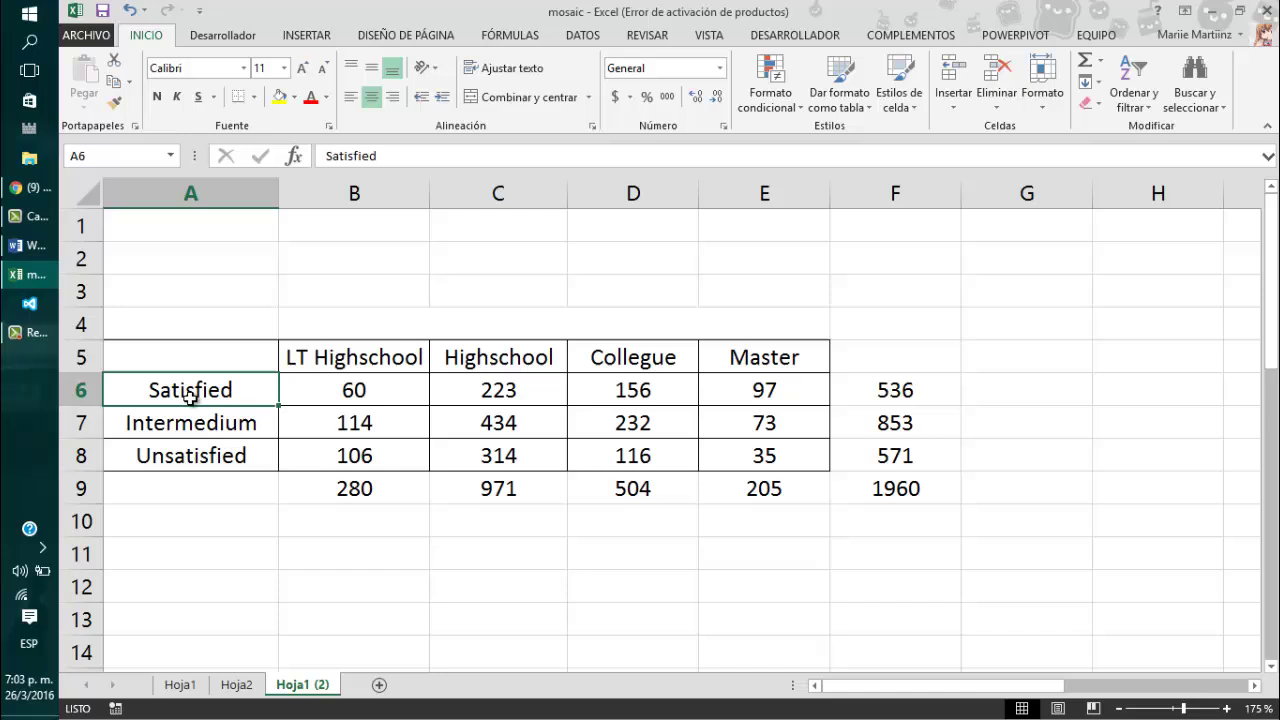
drag(193, 392, 180, 453)
click(345, 357)
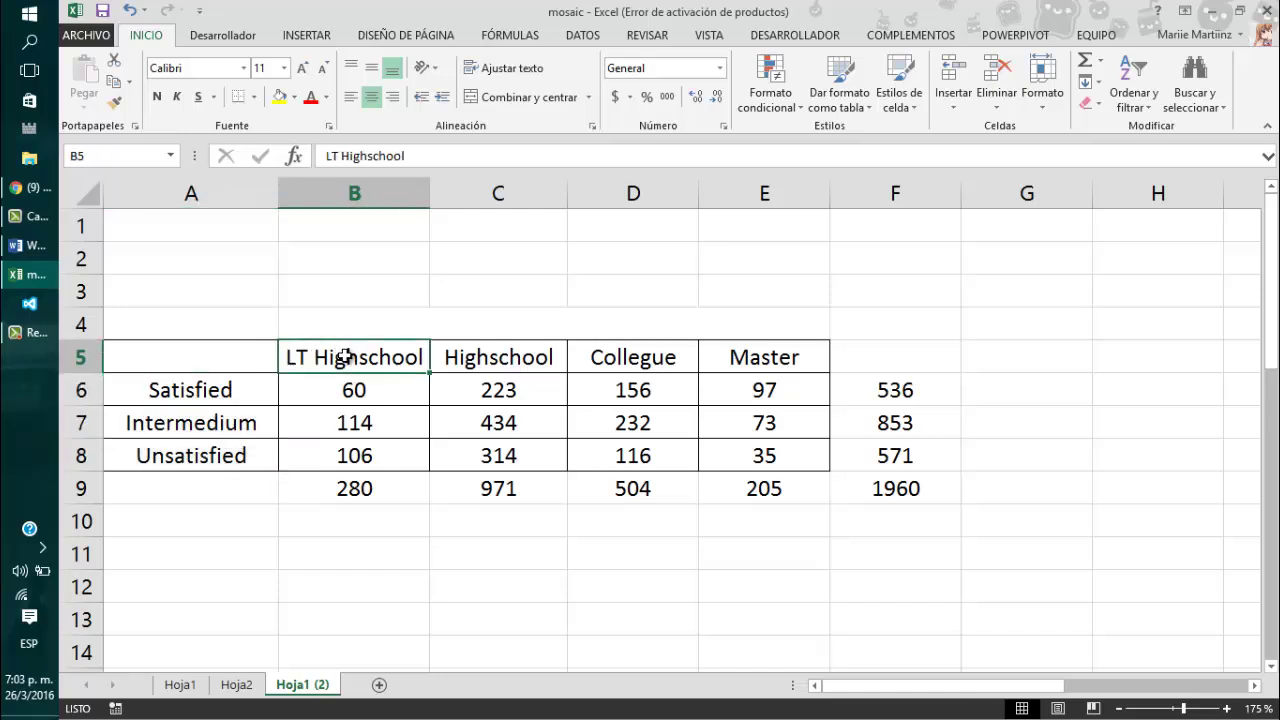
drag(440, 355, 795, 355)
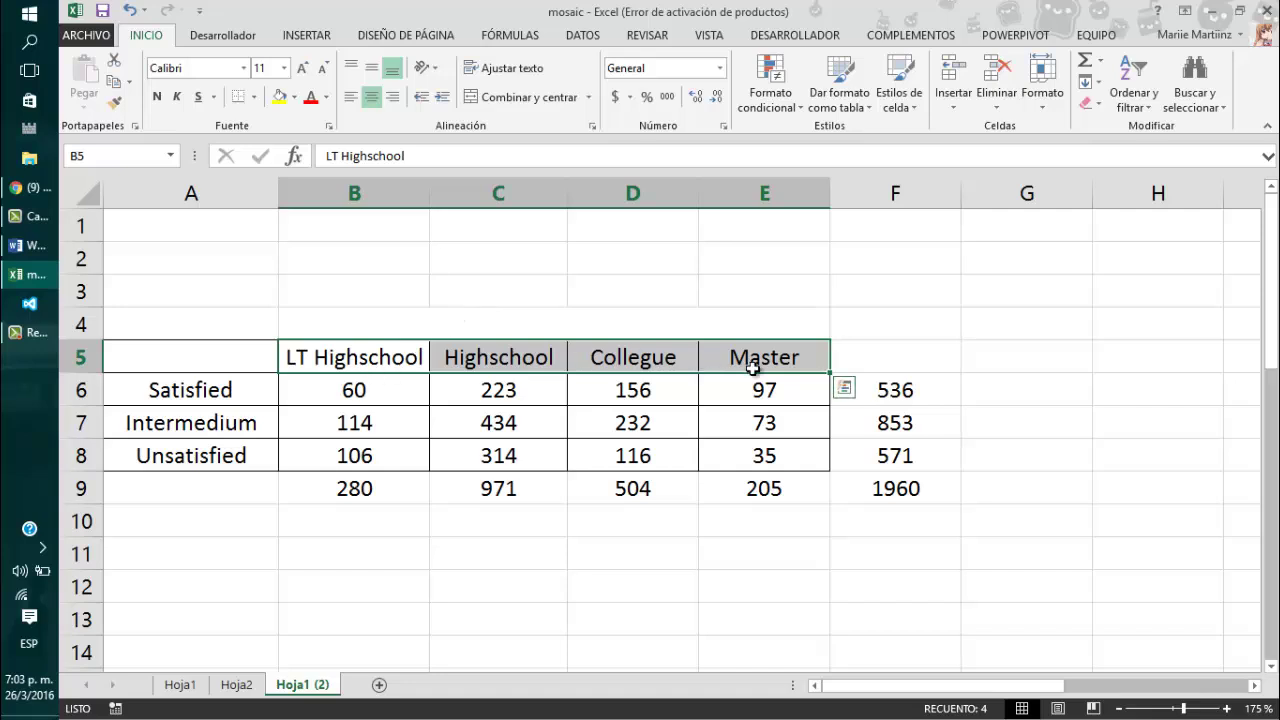
Inspect the individual counts in the table and the SUMA formulas behind the column totals in B9 and C9
click(354, 388)
click(477, 384)
click(620, 384)
click(746, 382)
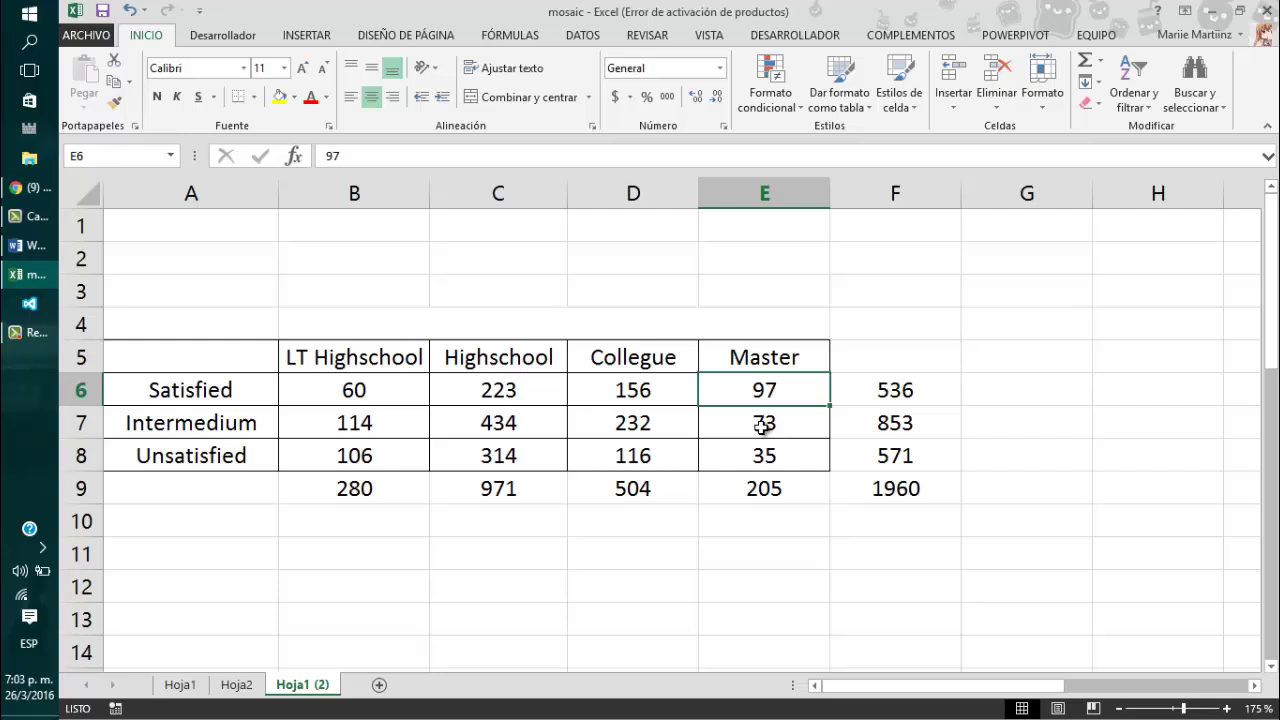
click(762, 426)
click(334, 474)
double_click(335, 478)
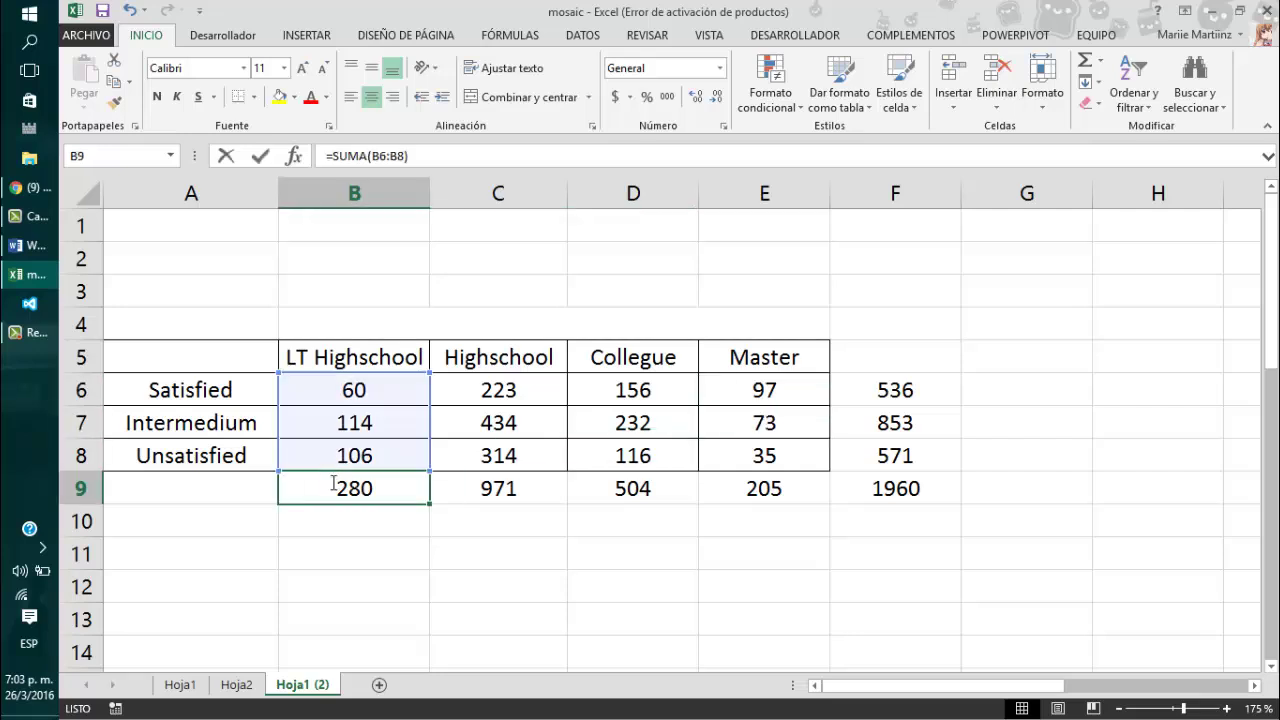
click(490, 487)
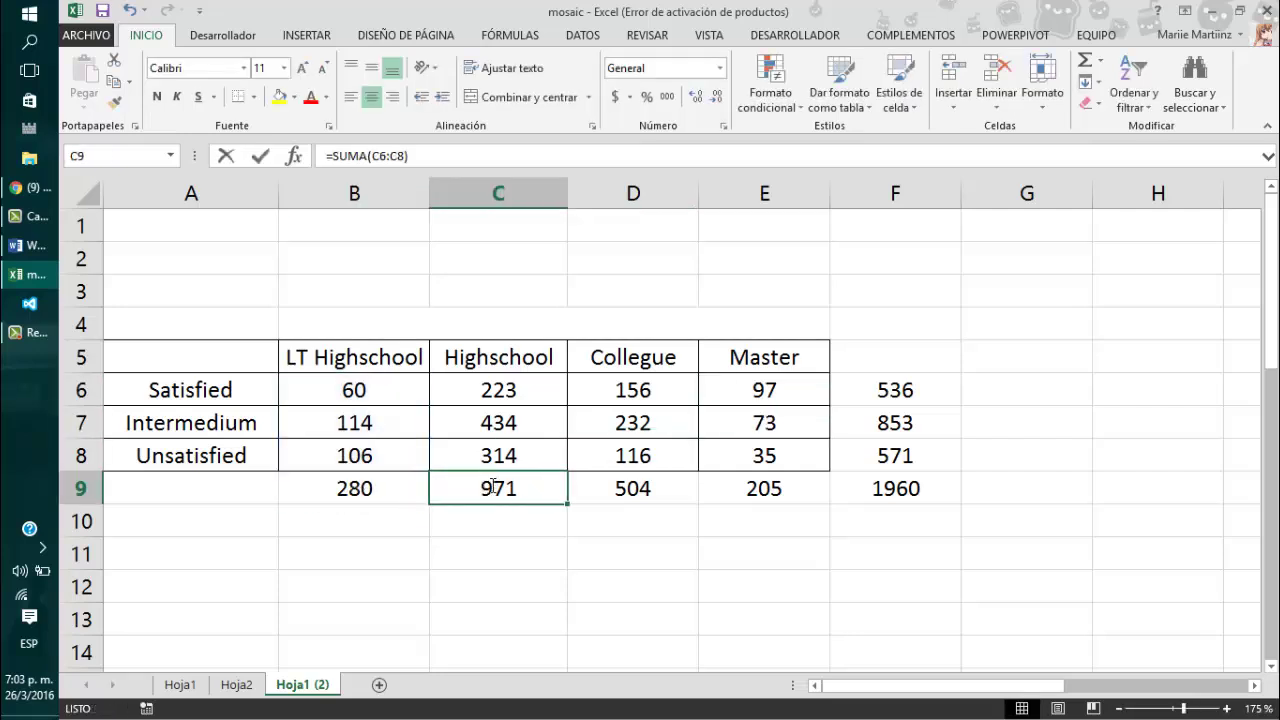
double_click(494, 487)
key(Escape)
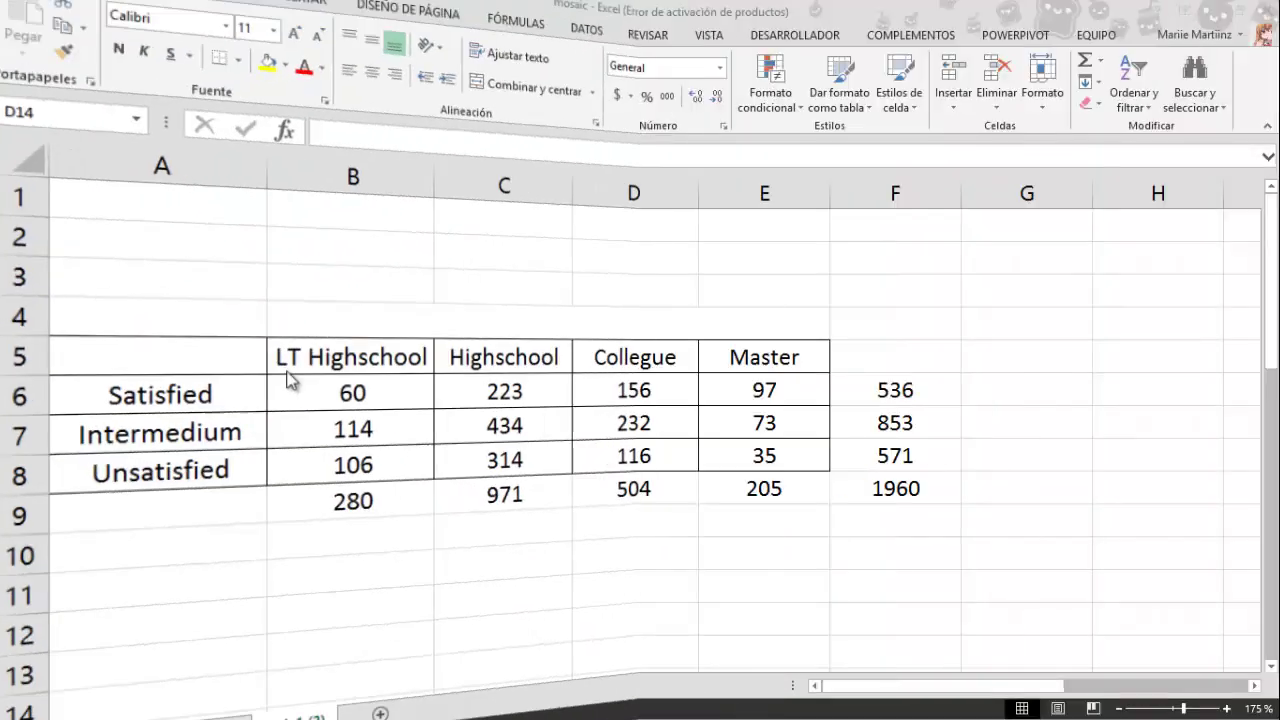
click(500, 428)
click(482, 525)
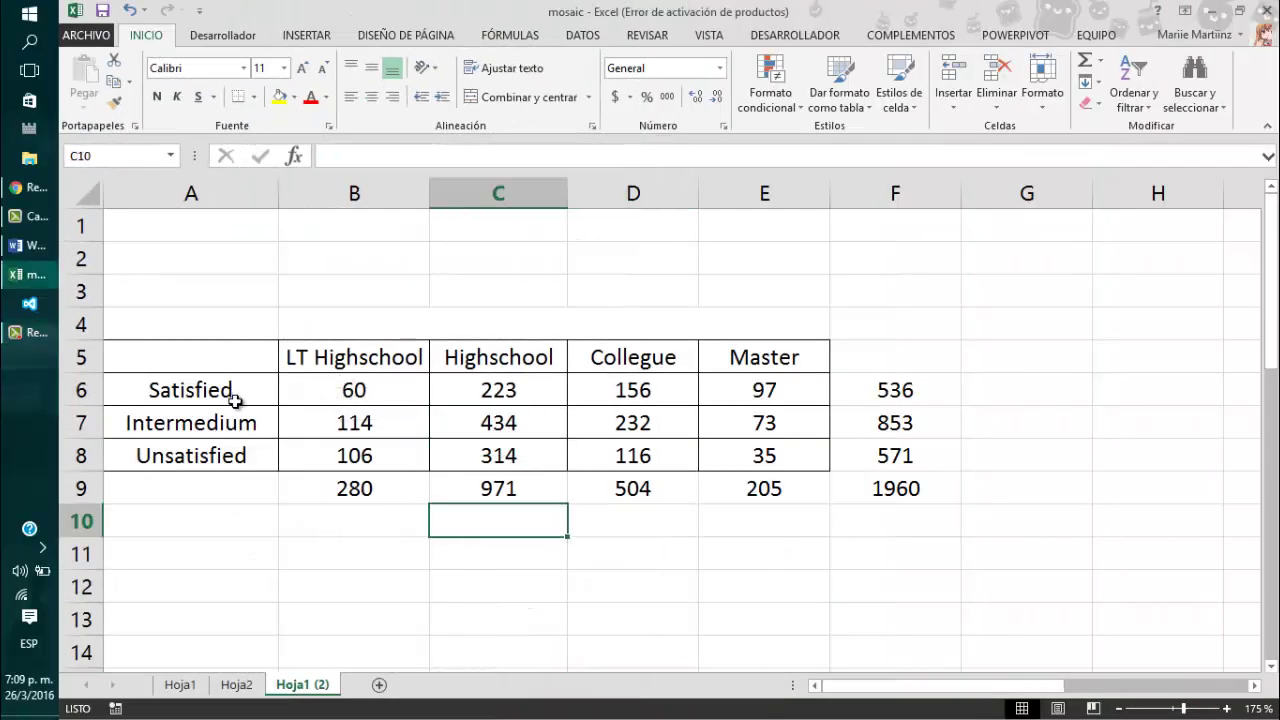
drag(177, 353, 874, 480)
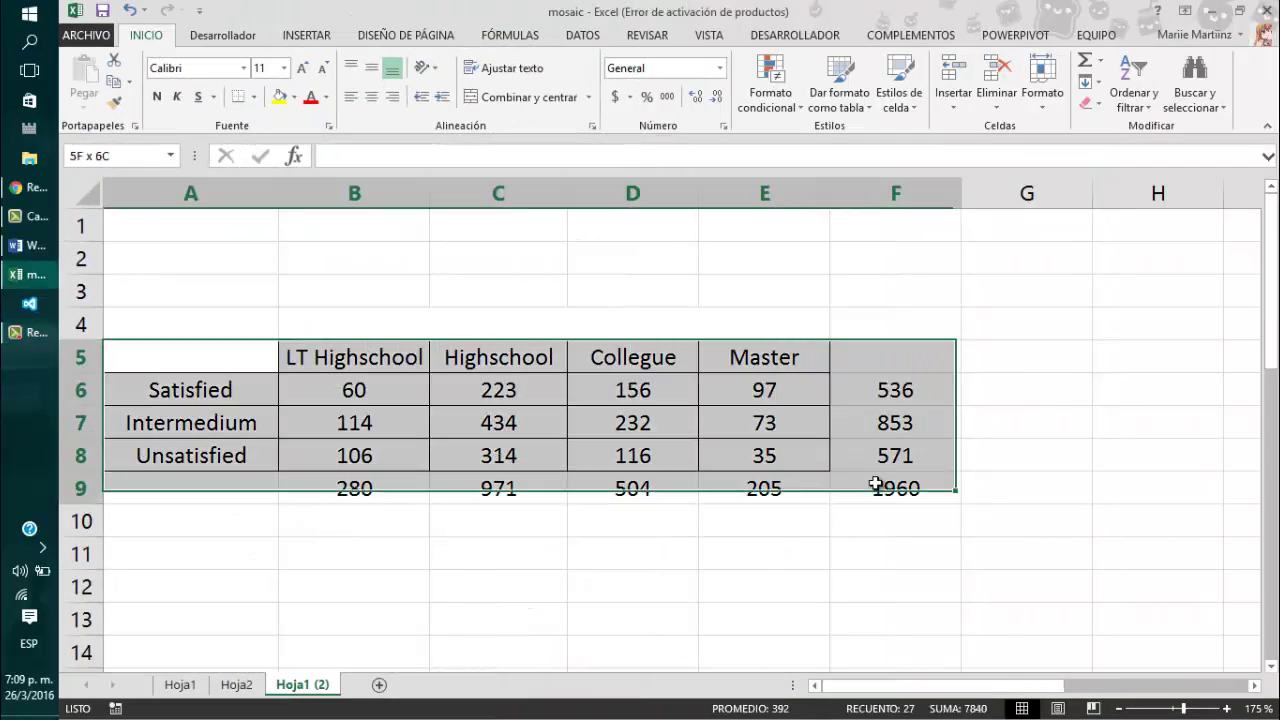
click(408, 422)
Insert a 100% stacked column chart from the LT Highschool data in B5:B8 and switch its rows and columns
click(358, 362)
drag(358, 360, 337, 478)
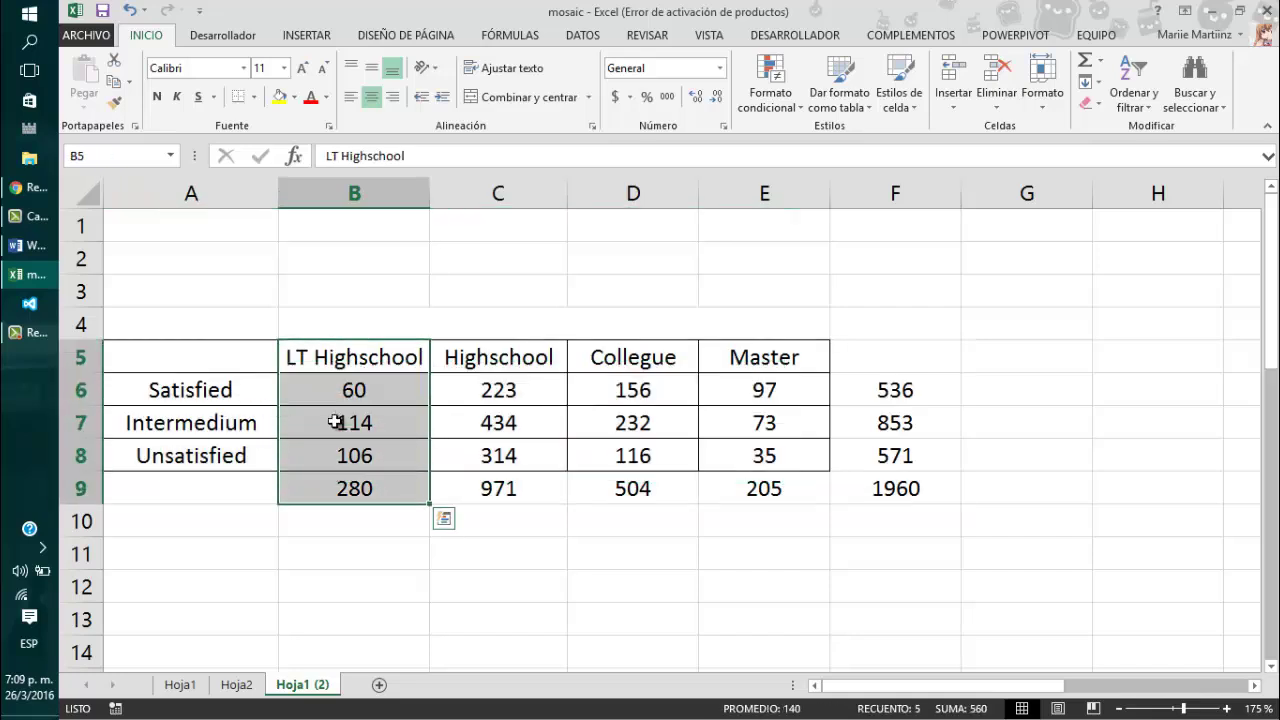
click(345, 353)
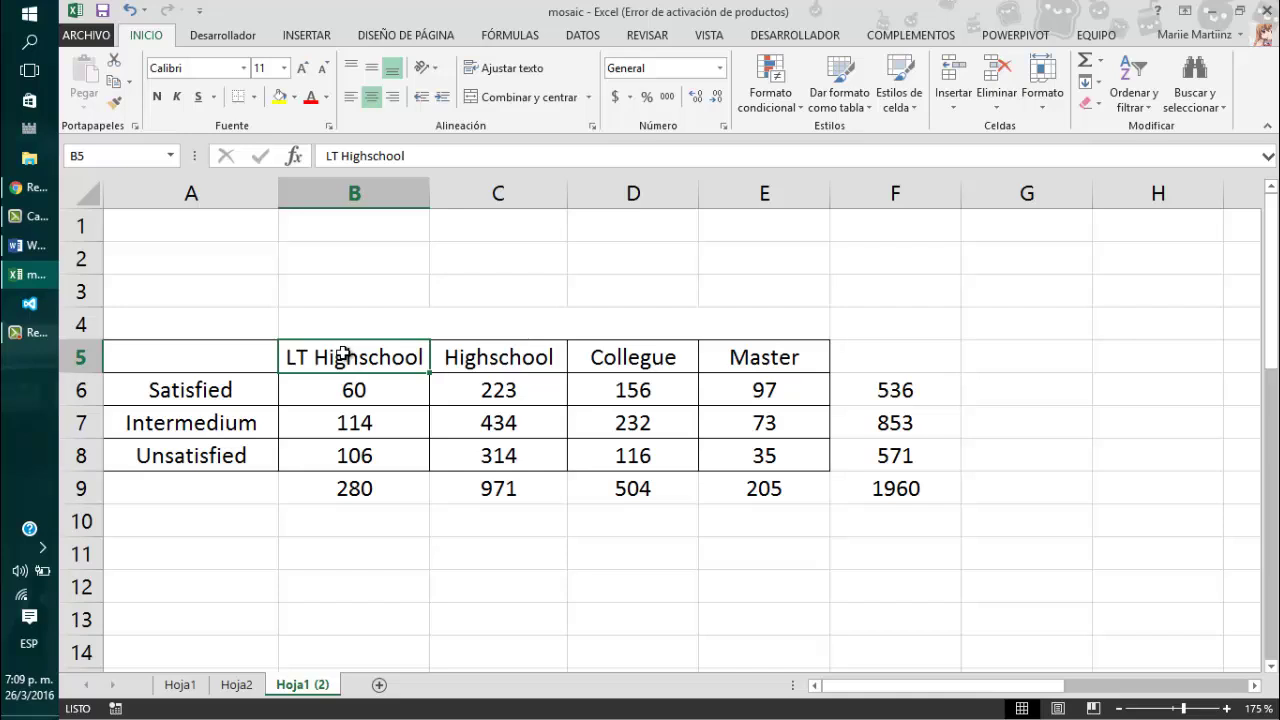
drag(354, 358, 323, 457)
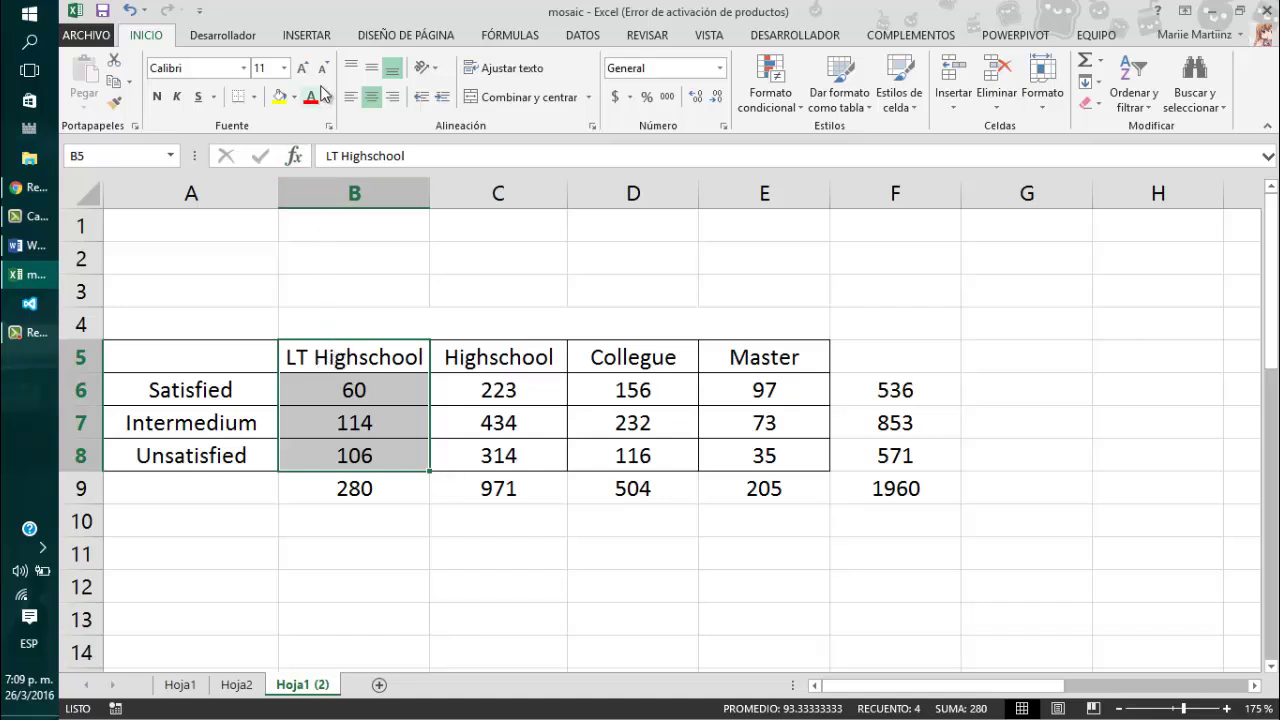
click(310, 36)
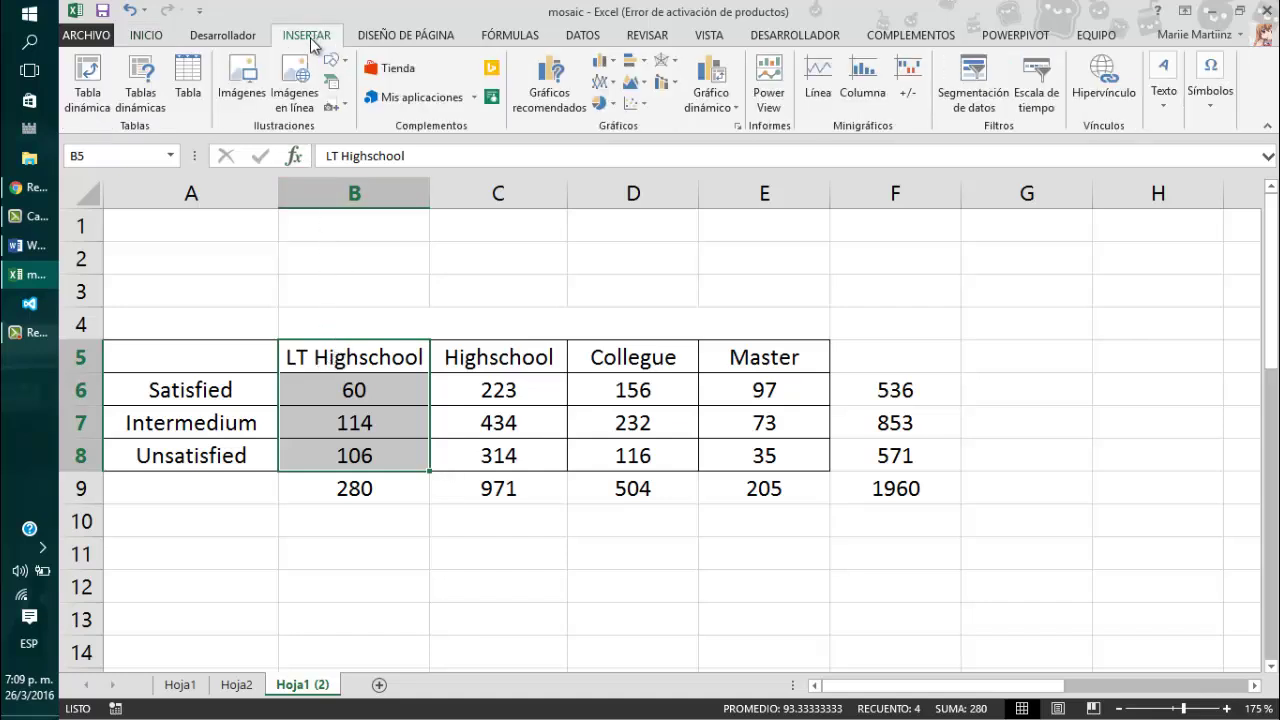
click(604, 62)
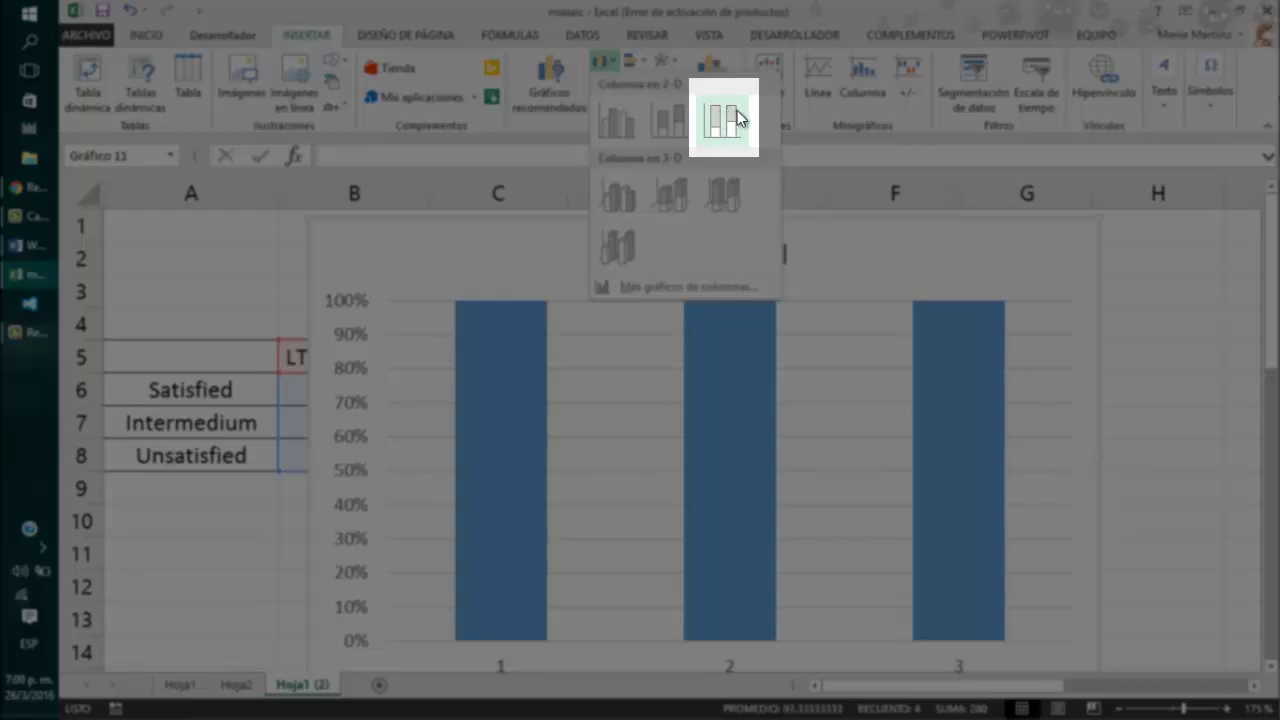
click(737, 118)
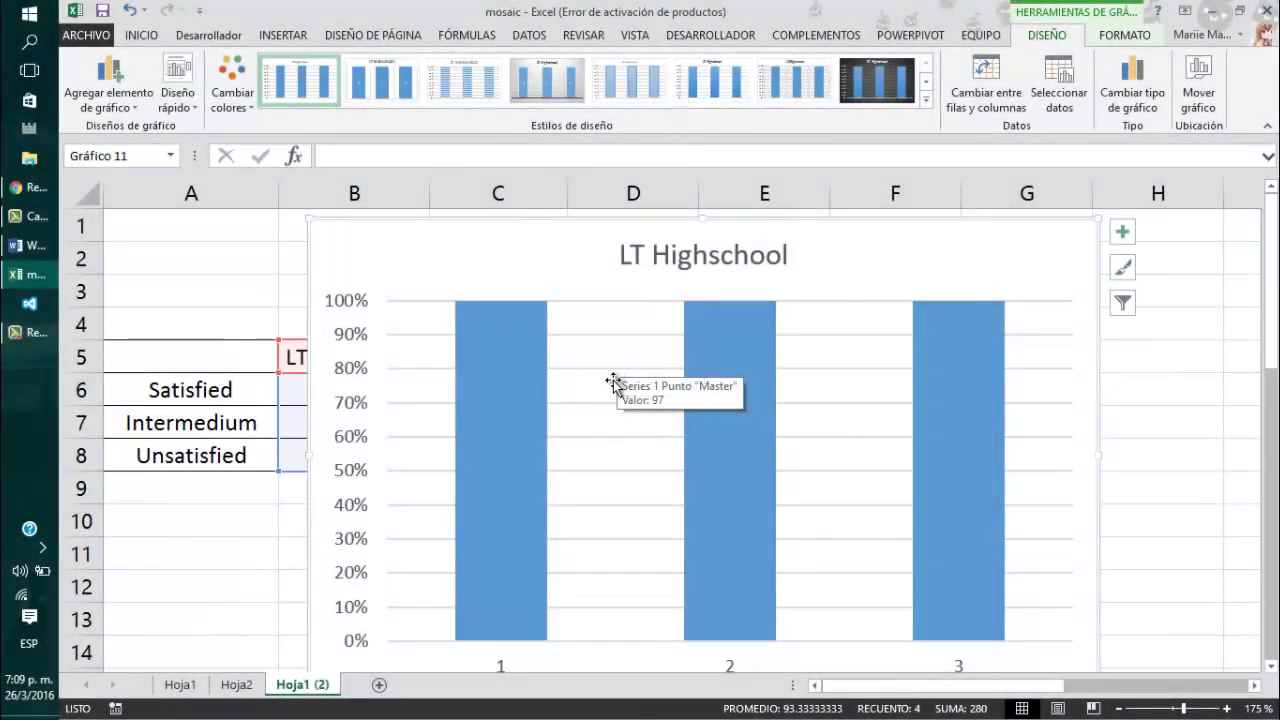
click(1003, 94)
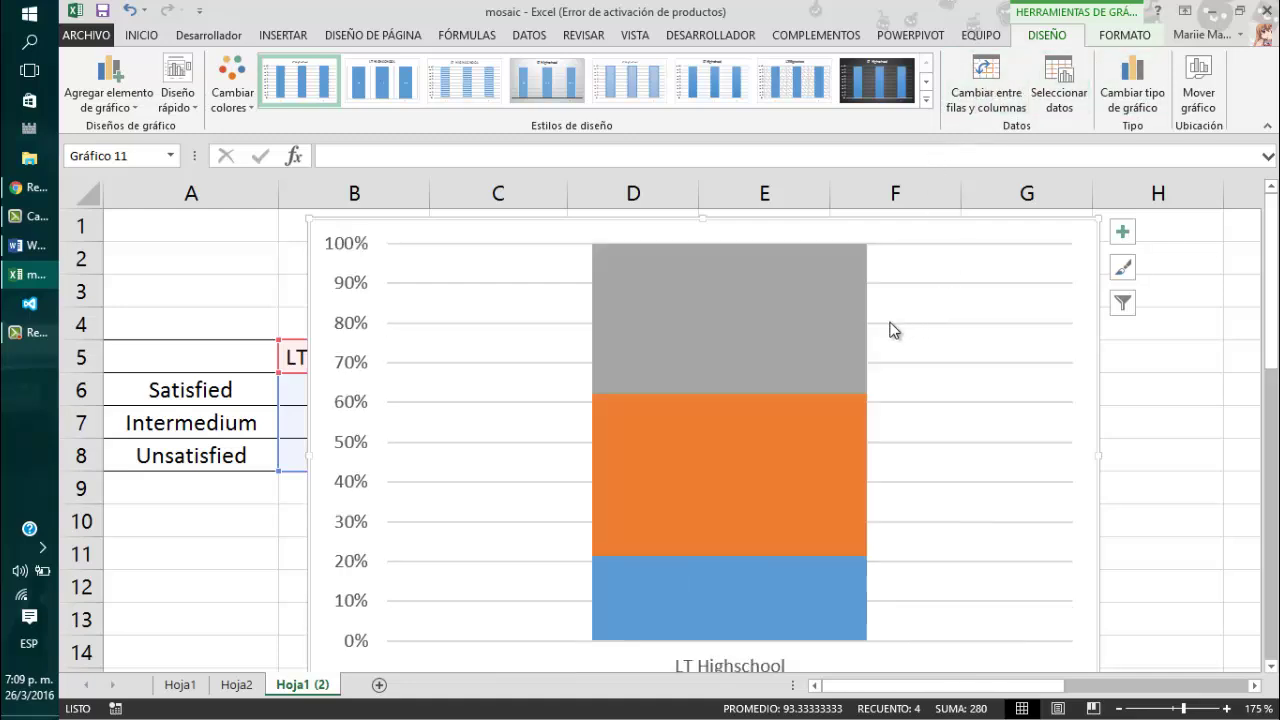
Delete the vertical percentage axis of the LT Highschool chart and narrow the chart to less than half its width
click(358, 289)
key(Delete)
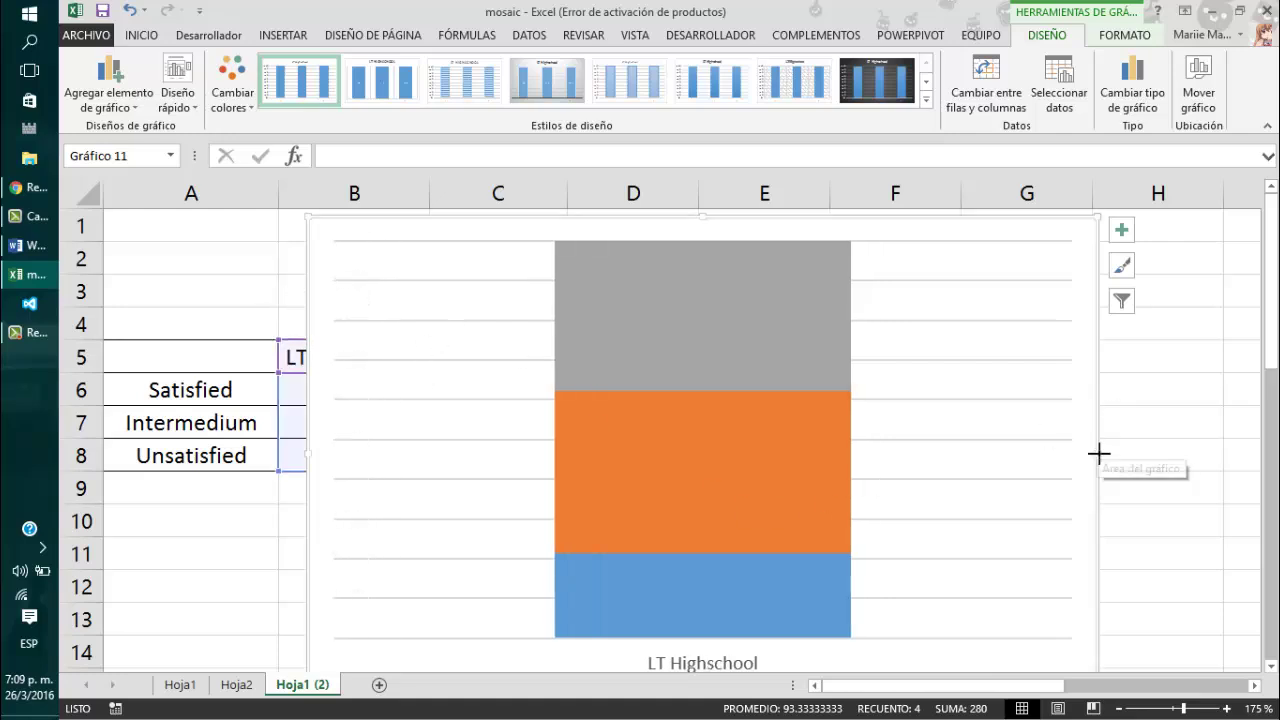
drag(1097, 452, 540, 453)
Move the LT Highschool chart below the table so it starts at row 10 in column B
click(422, 460)
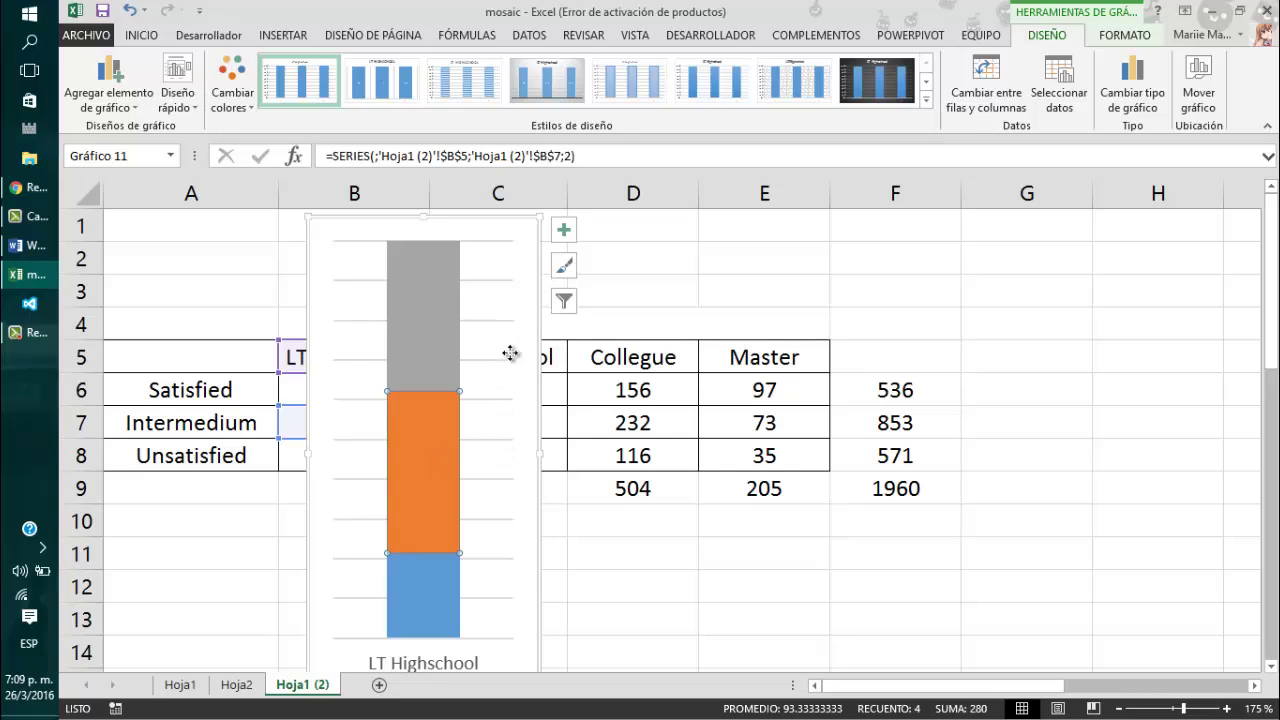
drag(509, 354, 520, 568)
scroll(574, 491, down, 3)
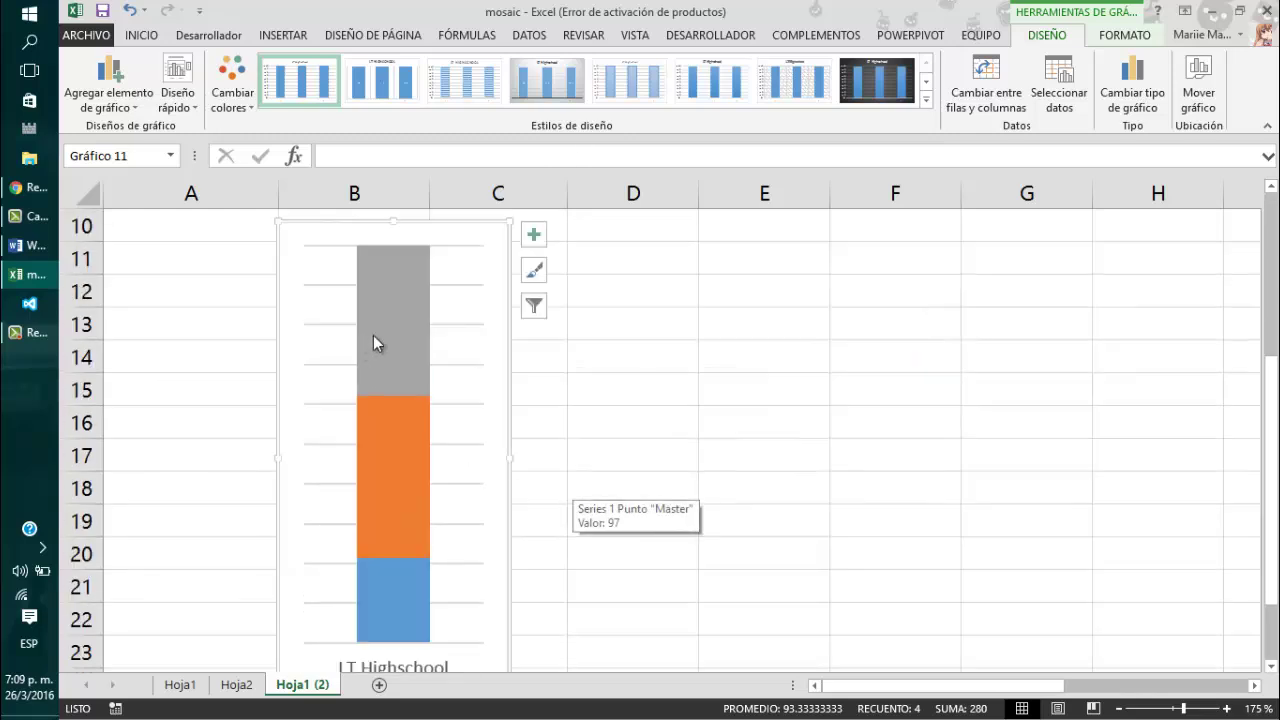
Set the gap width of the LT Highschool chart's data series to 0%
click(397, 321)
right_click(396, 321)
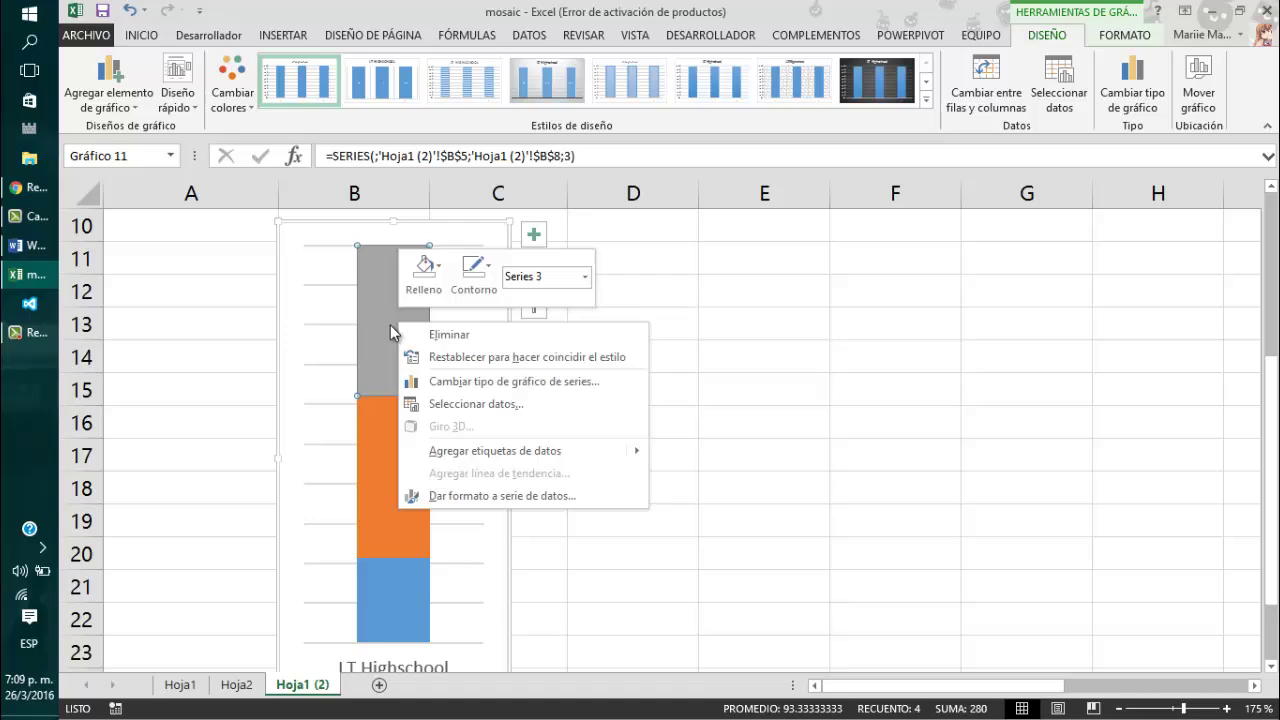
click(486, 495)
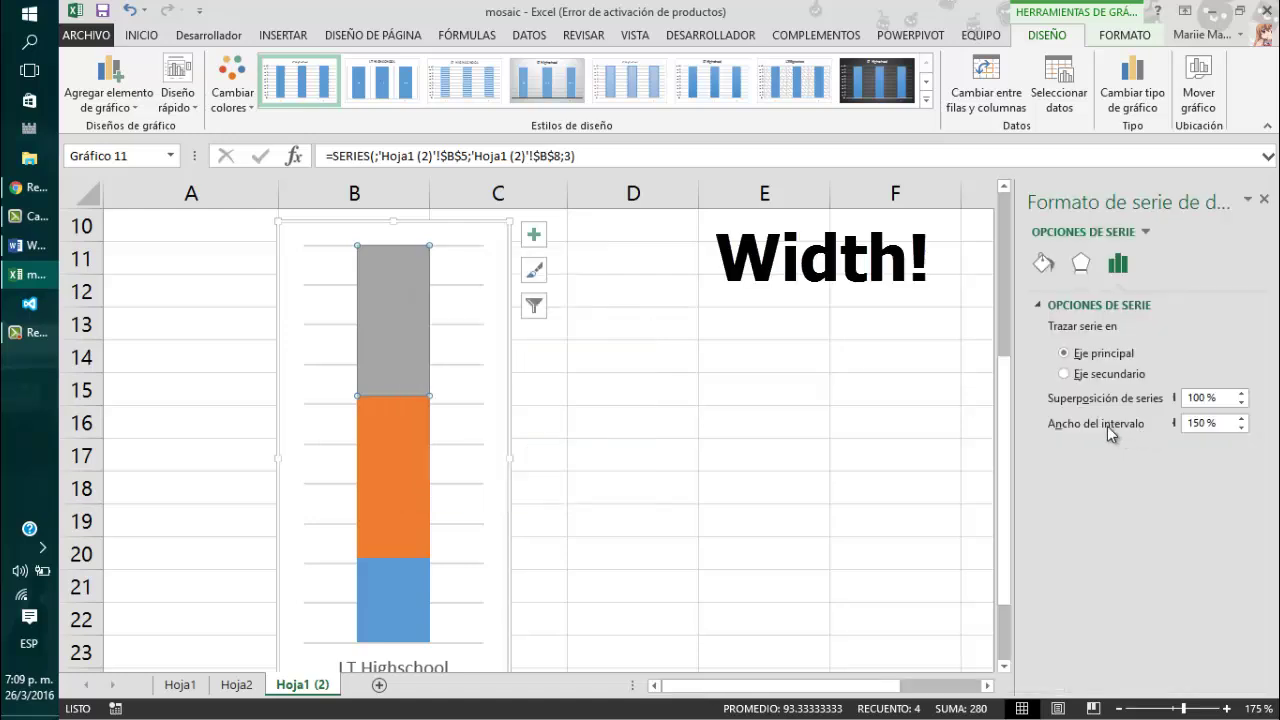
click(1199, 423)
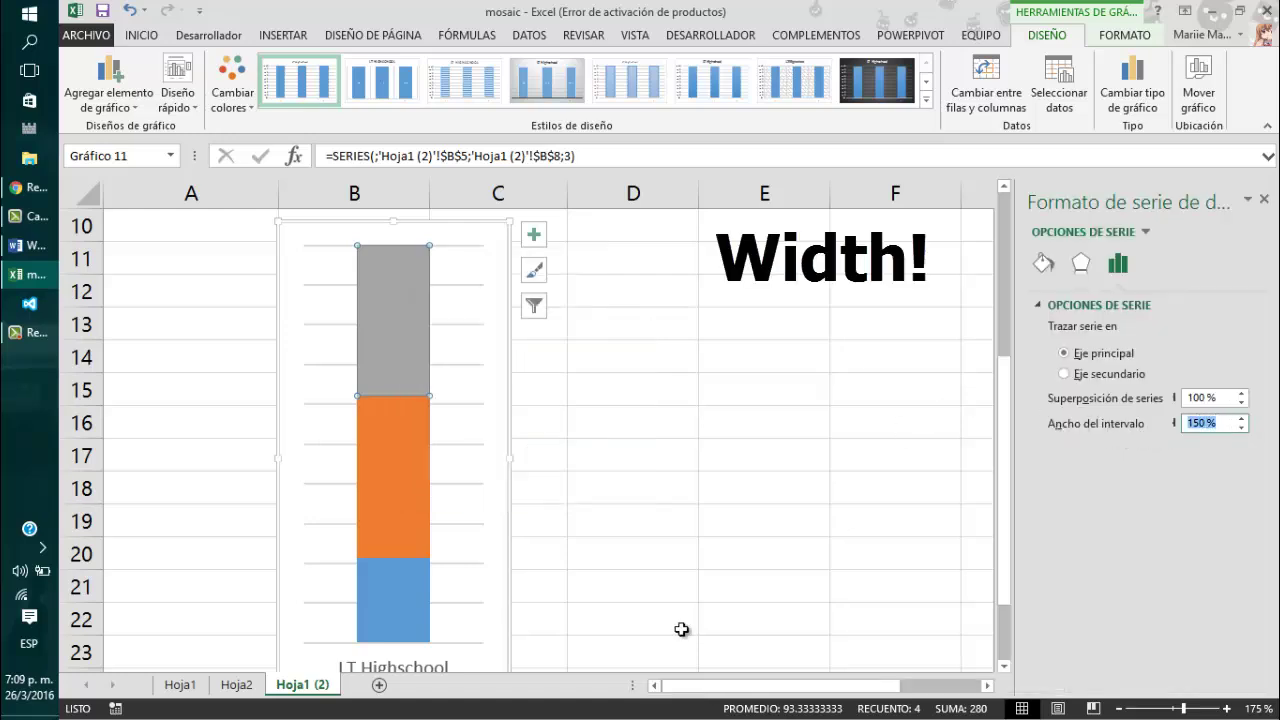
text(0)
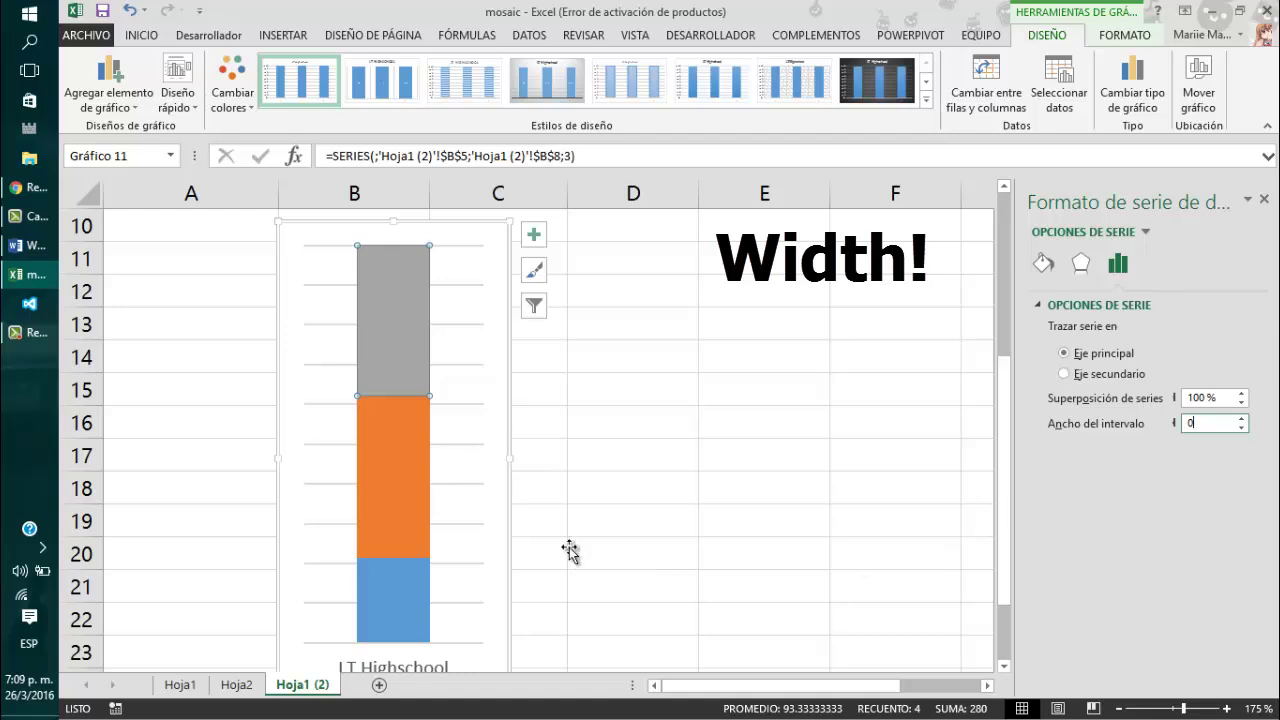
key(Return)
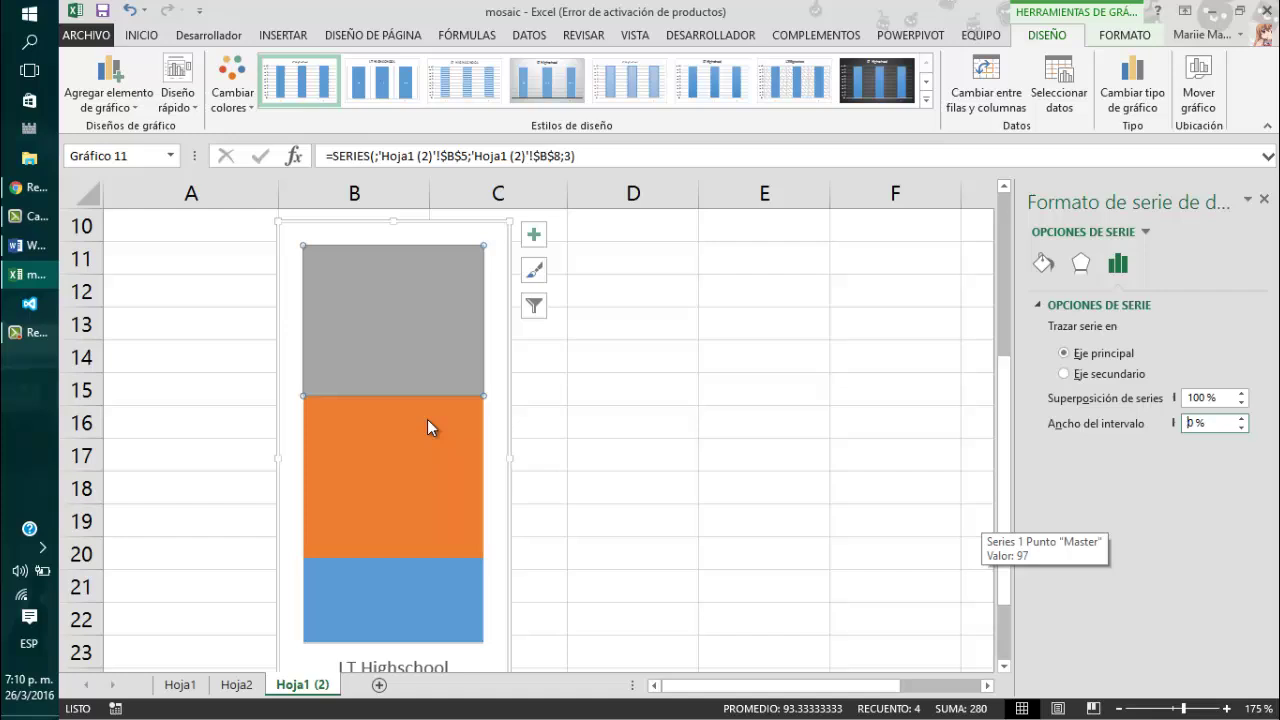
Remove the fill and outline from the LT Highschool chart area
click(1126, 36)
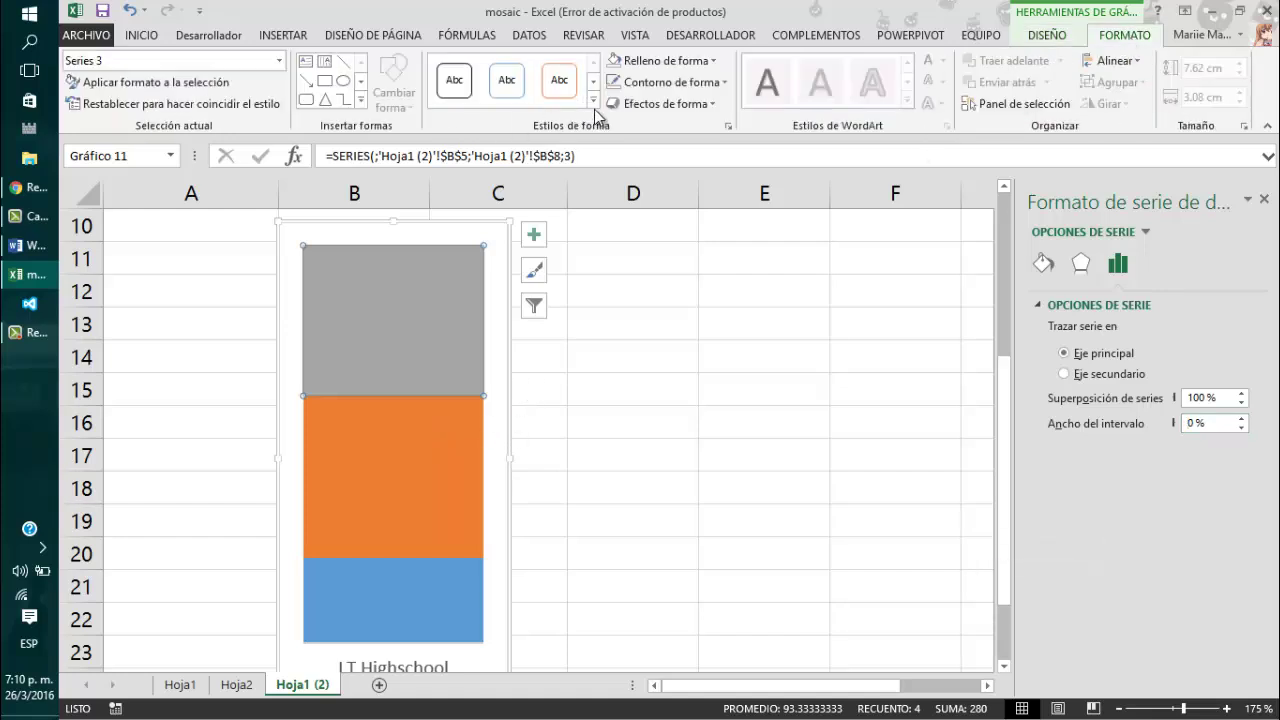
click(660, 60)
click(468, 234)
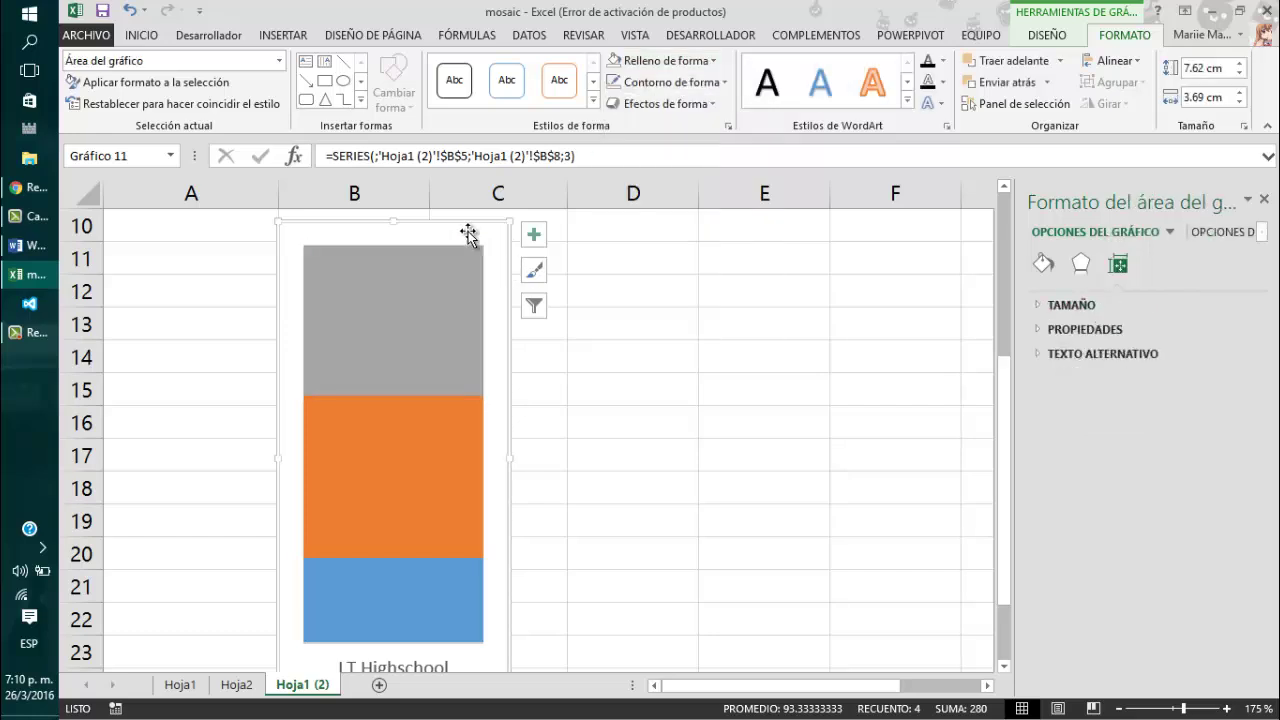
click(660, 60)
click(640, 112)
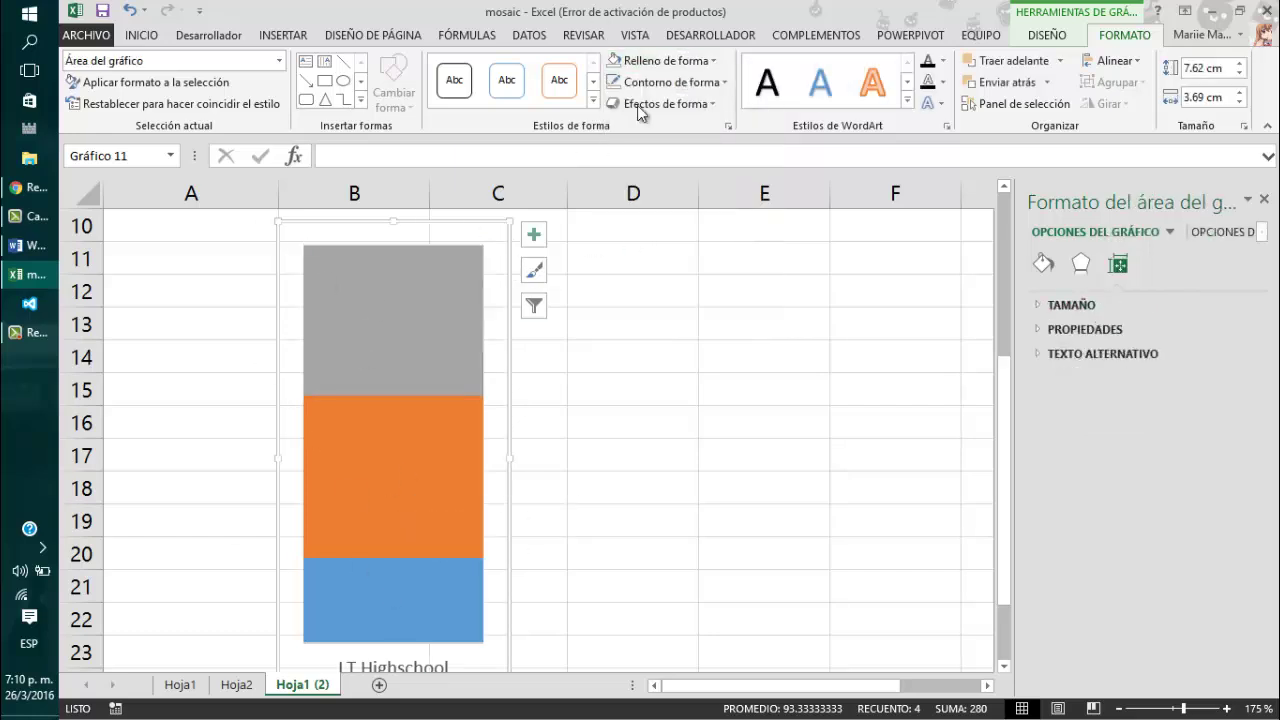
click(655, 82)
click(655, 268)
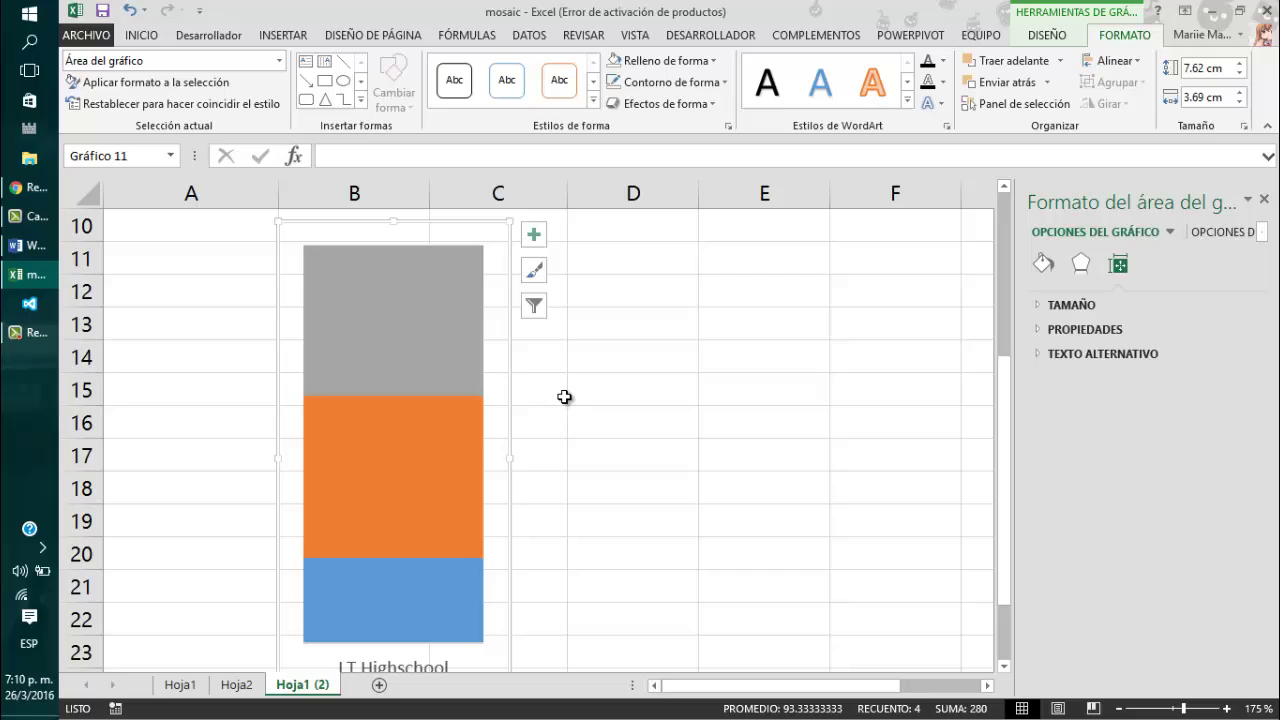
key(Escape)
scroll(560, 440, up, 1)
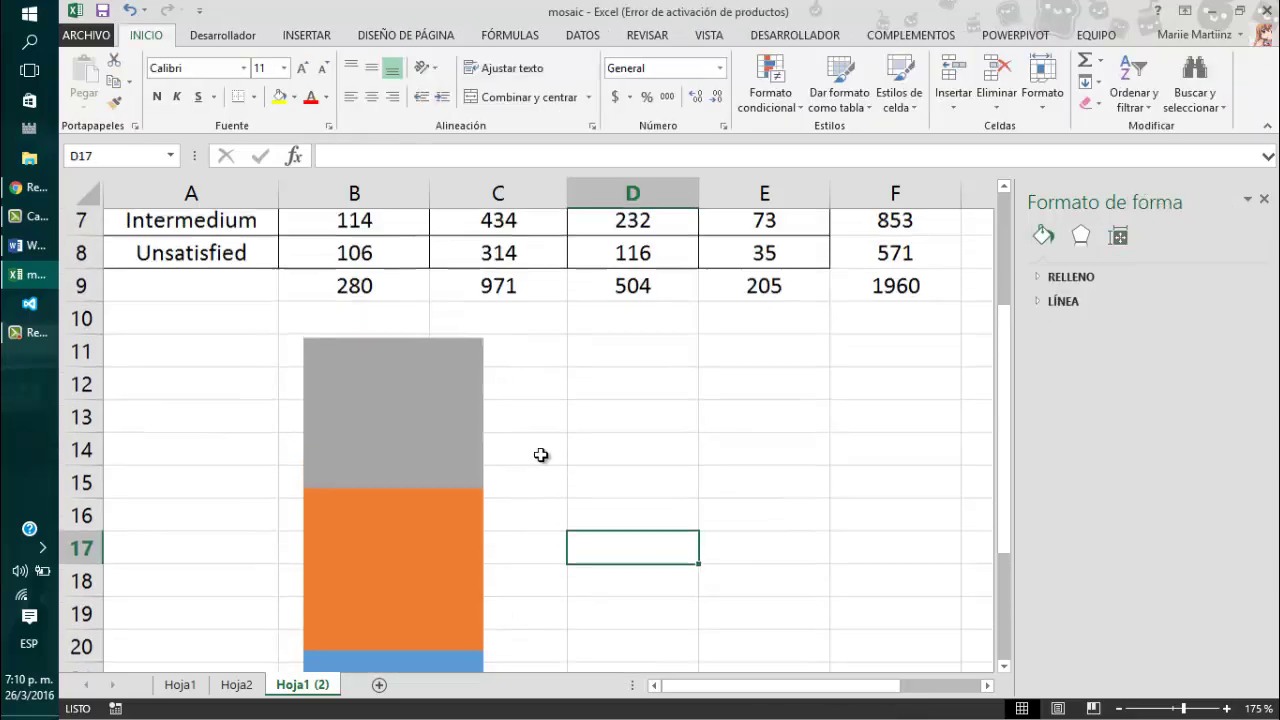
click(455, 414)
click(704, 460)
Insert a 100% stacked column chart from the Highschool data in C5:C8 and switch its rows and columns
scroll(662, 467, up, 2)
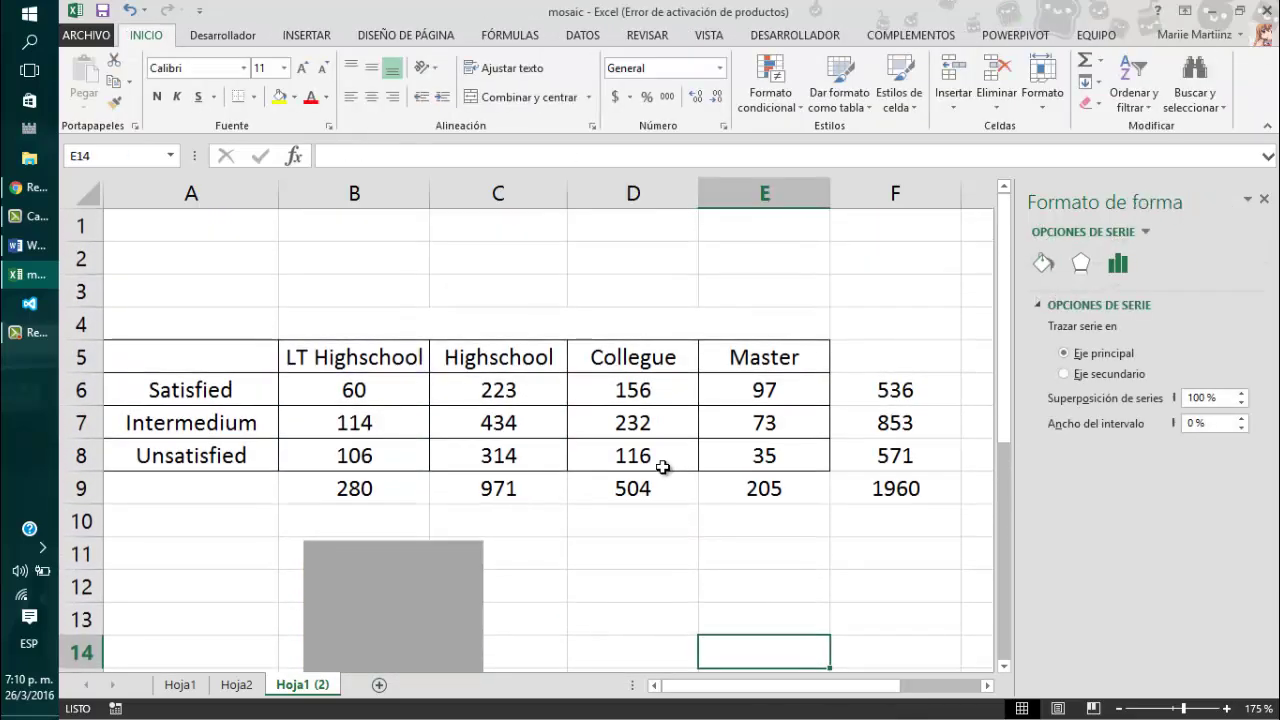
click(462, 364)
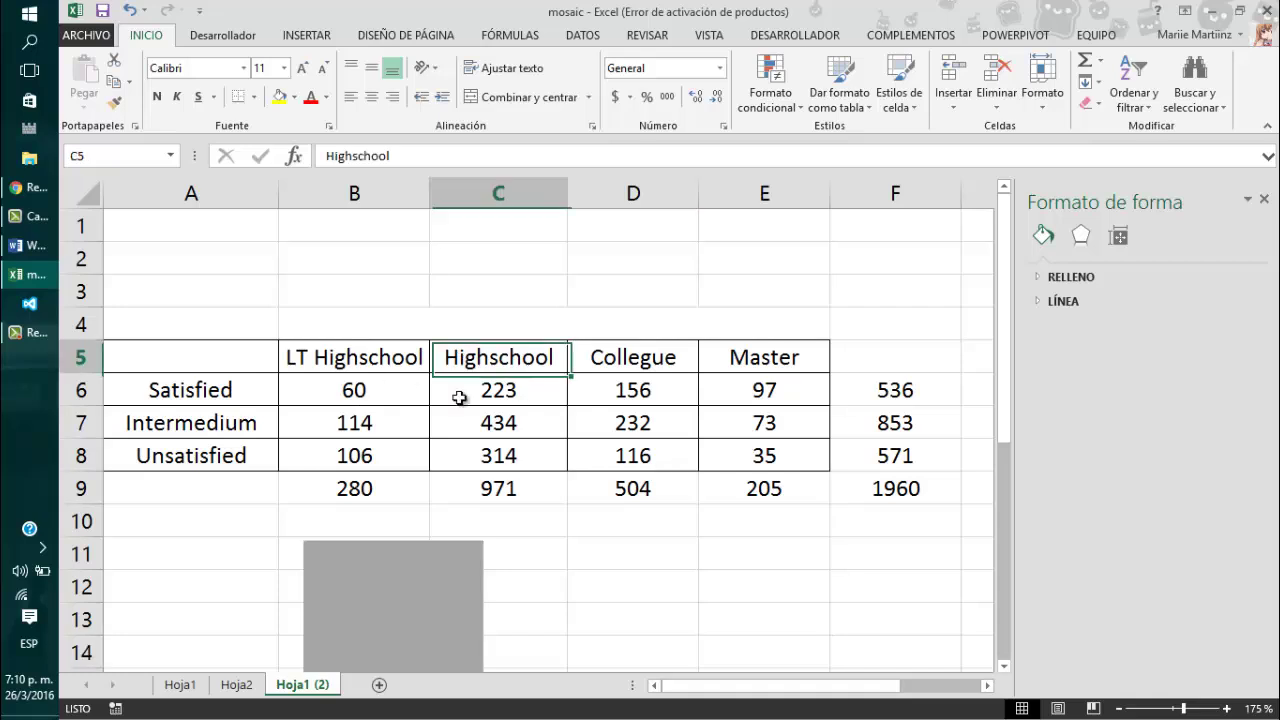
drag(459, 398, 470, 455)
click(317, 38)
click(603, 63)
click(724, 122)
click(998, 90)
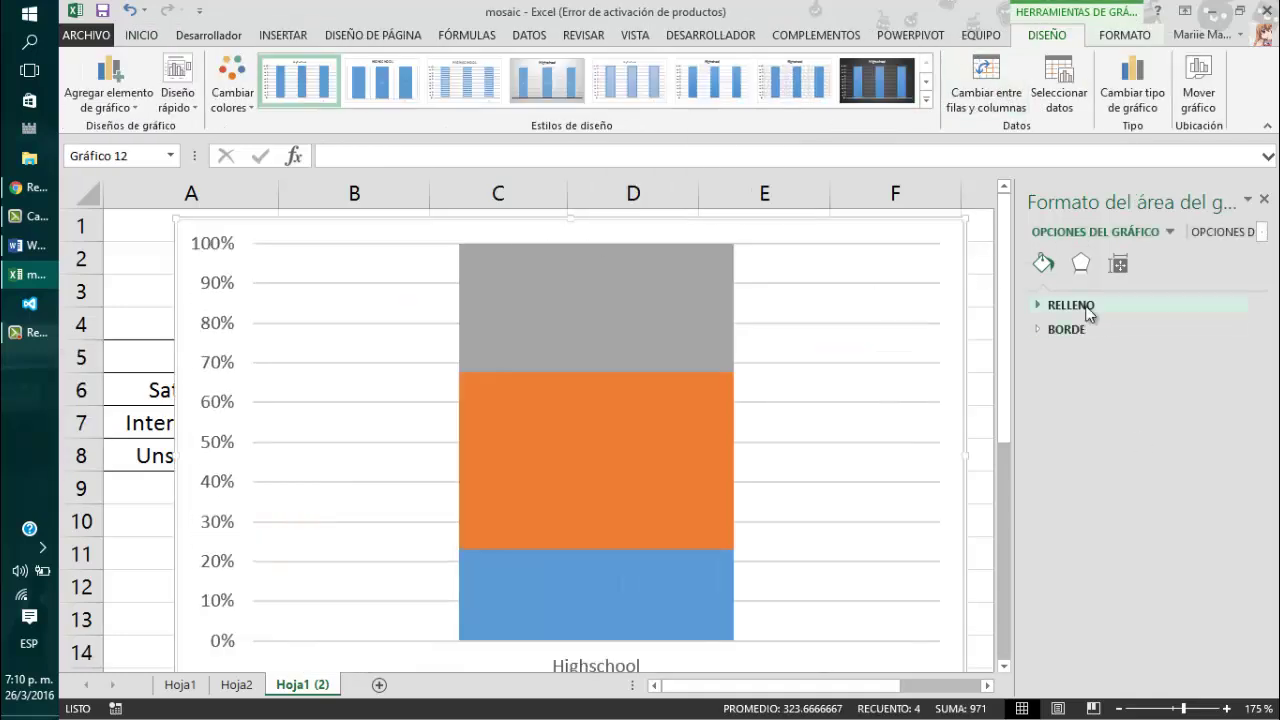
Set the gap width of the Highschool chart's data series to 0%
click(1120, 264)
right_click(623, 343)
click(700, 514)
drag(1208, 423, 960, 440)
text(0)
key(Return)
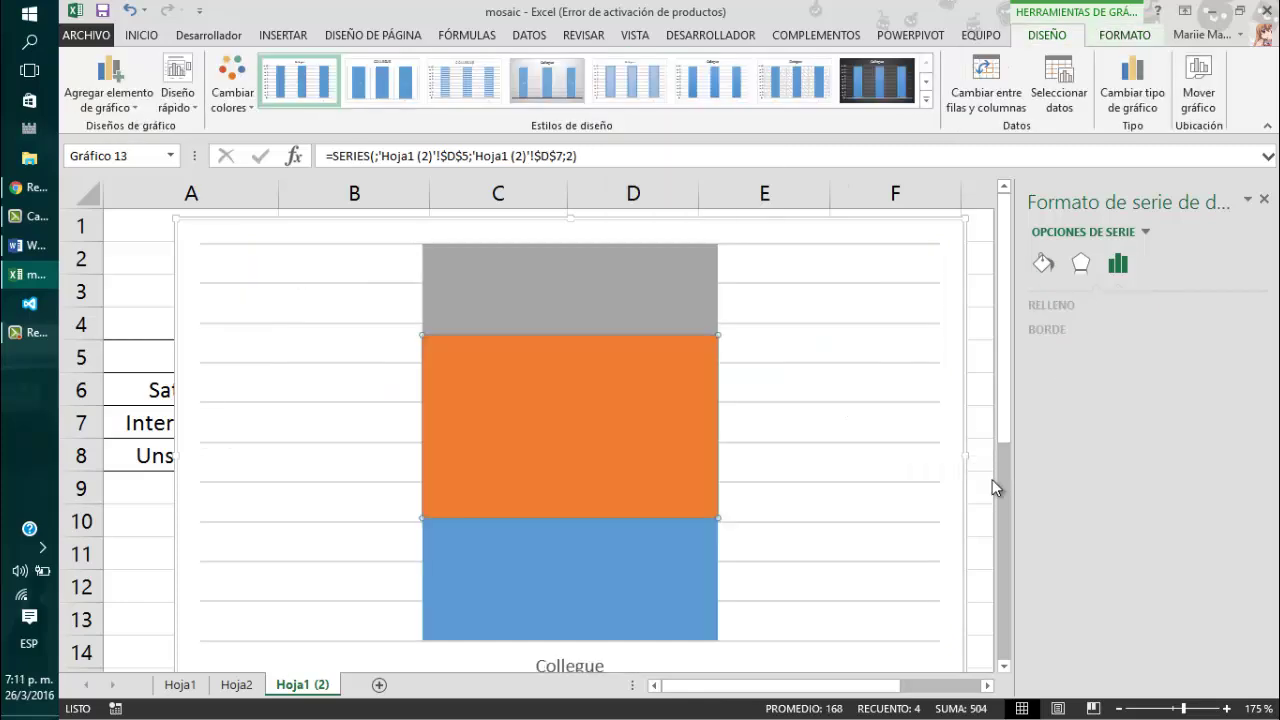
double_click(1210, 423)
text(0)
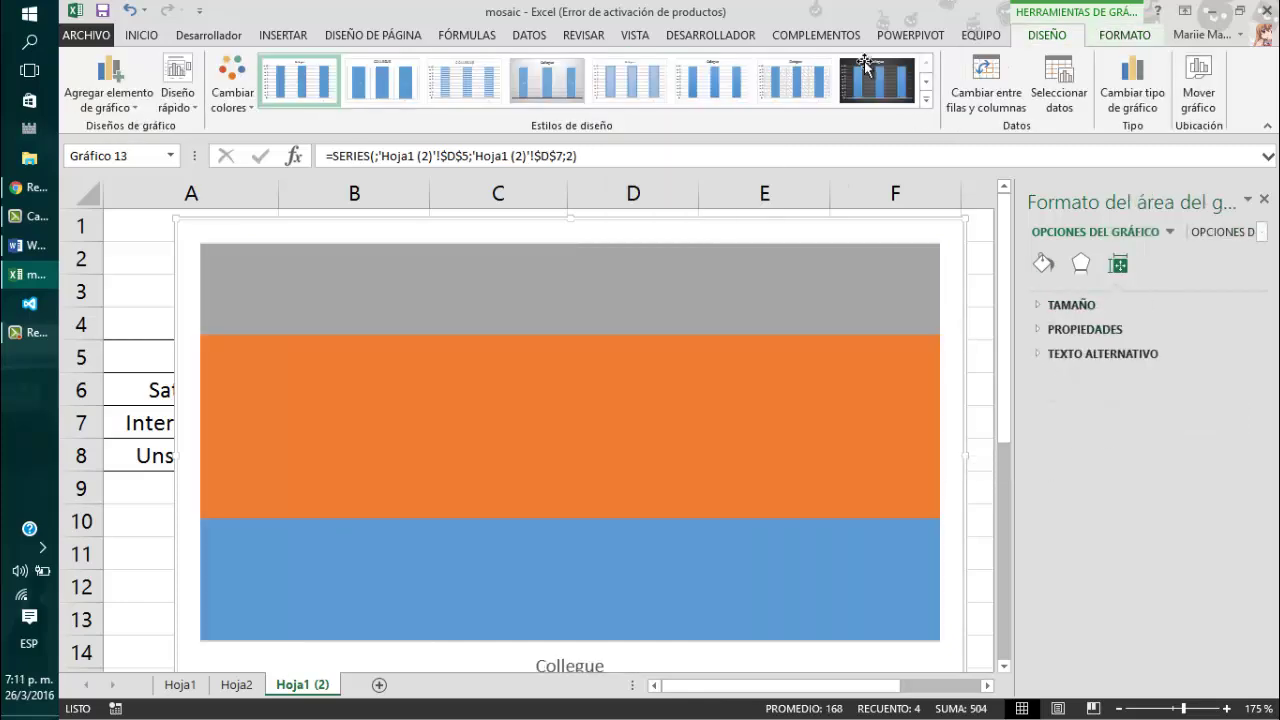
Remove the fill and outline from the Collegue chart area
click(1124, 35)
click(662, 60)
click(655, 247)
click(668, 82)
click(660, 269)
Narrow the Collegue chart to about a fifth of its width and move it below the table
drag(176, 456, 796, 456)
drag(948, 286, 709, 514)
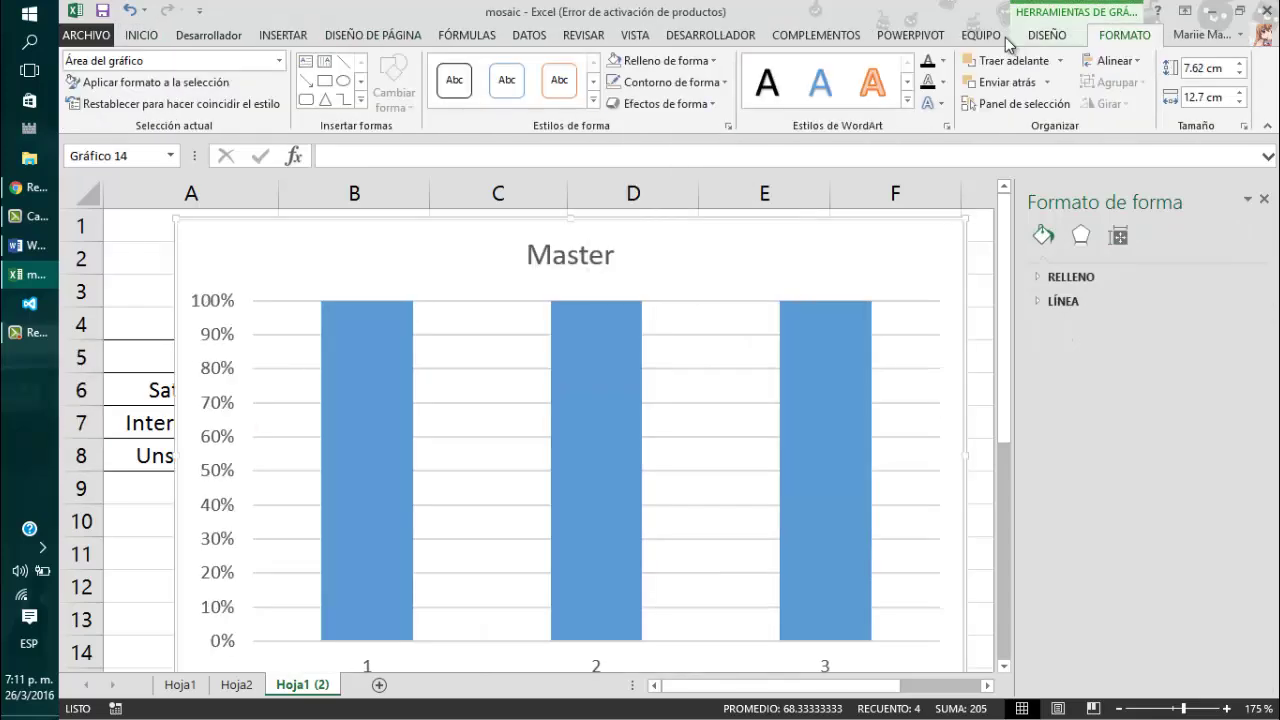
Switch the rows and columns of the Master chart and delete its vertical percentage axis
click(1047, 35)
click(986, 90)
click(234, 323)
key(Delete)
Set the gap width of the Master chart's data series to 0%
right_click(537, 340)
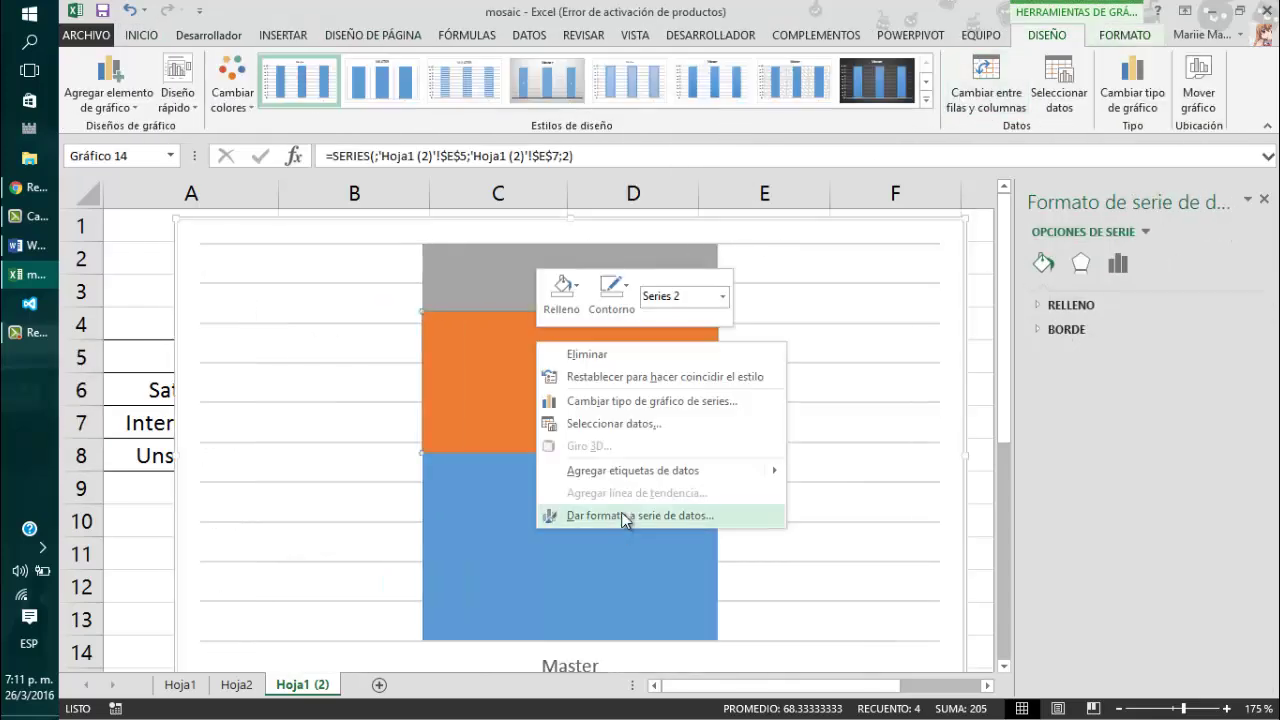
click(622, 515)
drag(1208, 423, 1129, 423)
text(0)
key(Return)
click(1124, 35)
click(662, 60)
click(655, 247)
key(ctrl+z)
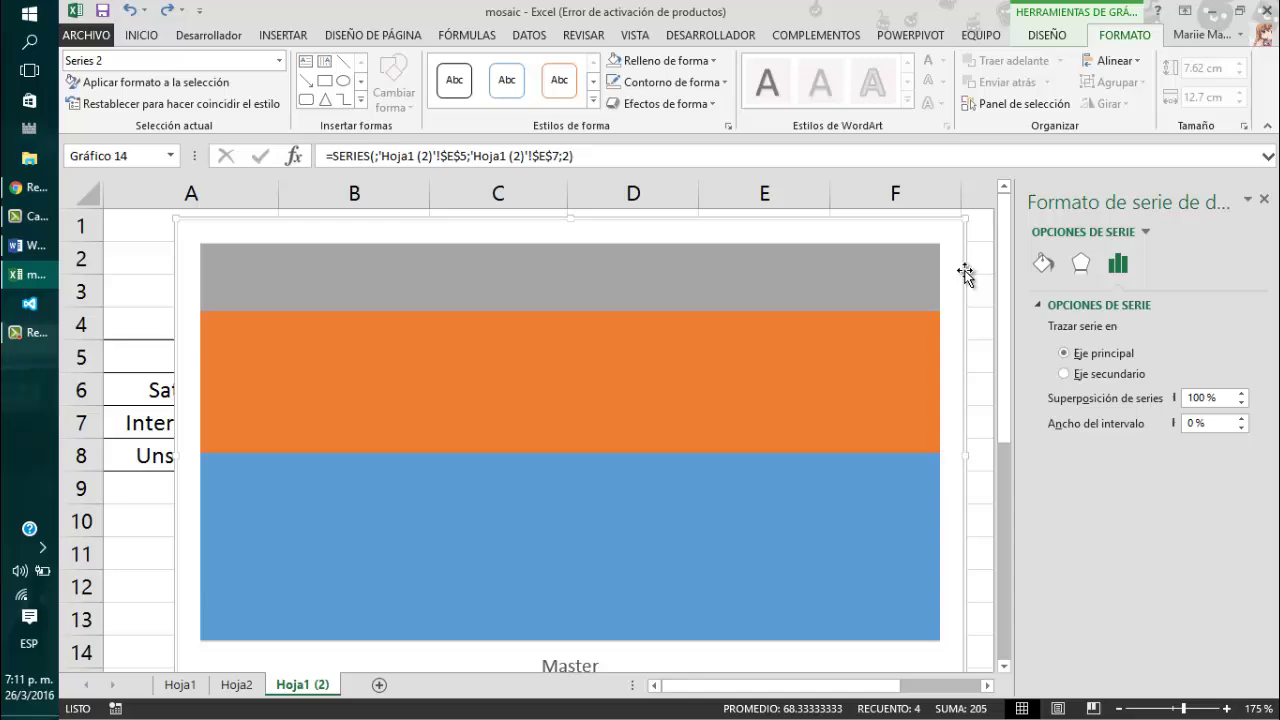
click(965, 275)
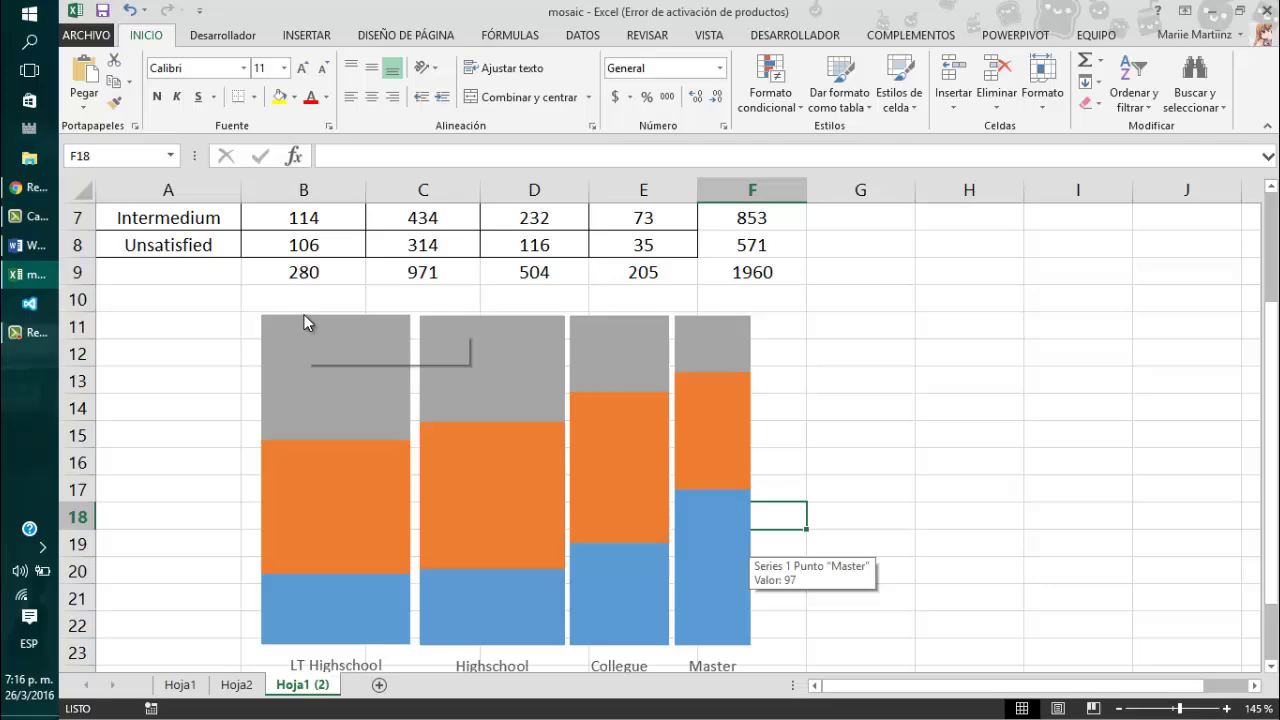
Examine the column totals in B9:E9 and the grand total in F9 against the widths of the four charts
drag(277, 271, 698, 270)
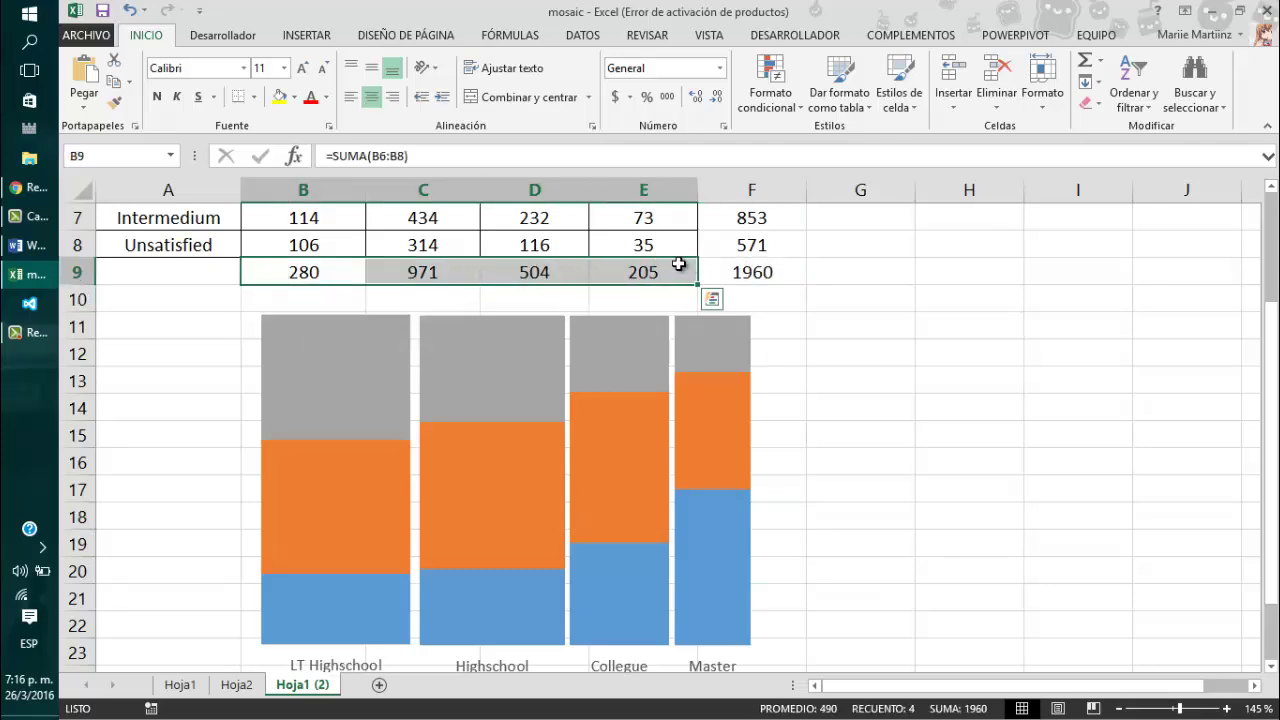
scroll(450, 285, up, 2)
click(718, 434)
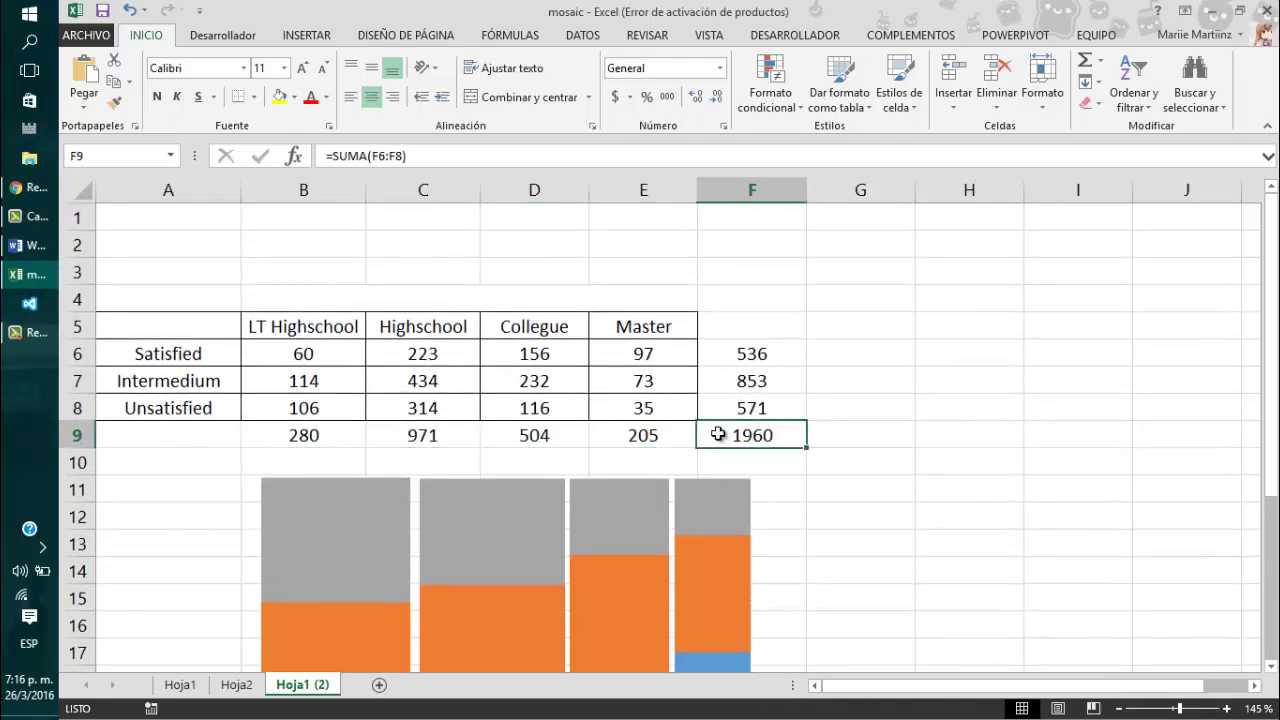
click(380, 463)
scroll(300, 420, down, 1)
click(187, 383)
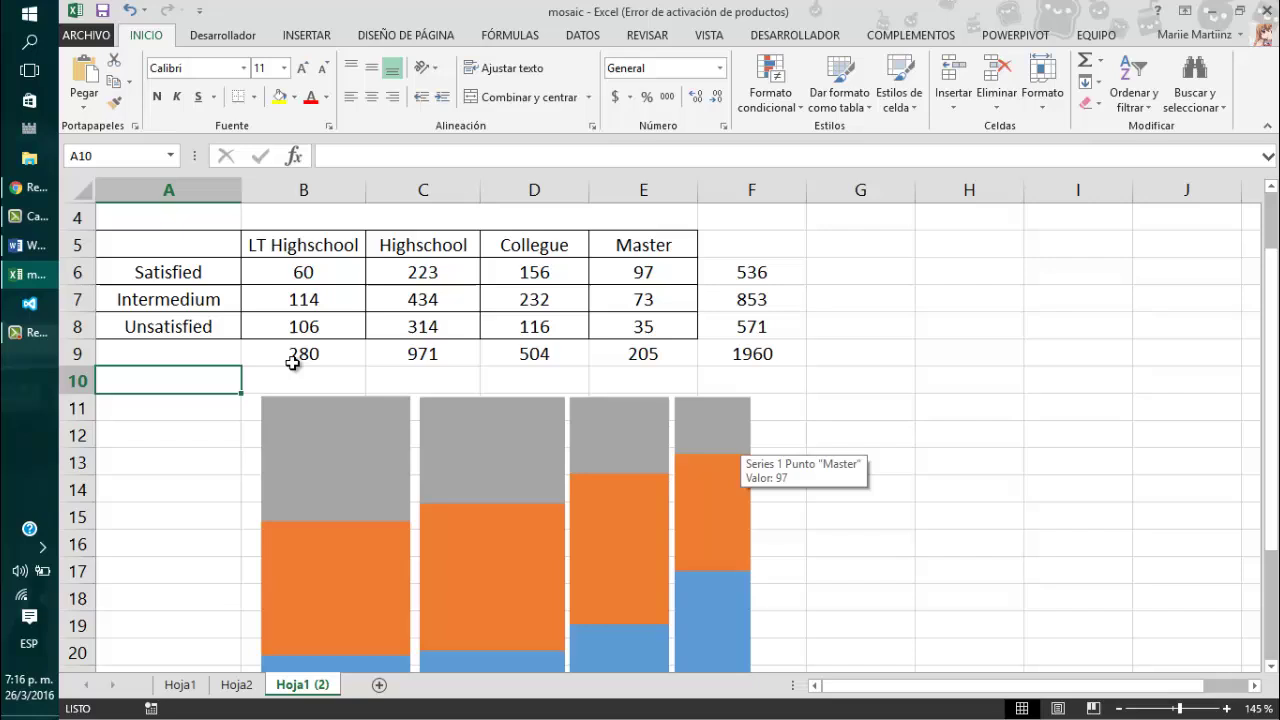
Insert a 100% stacked bar chart from the column totals in B9:E9 and switch its rows and columns
drag(297, 355, 660, 355)
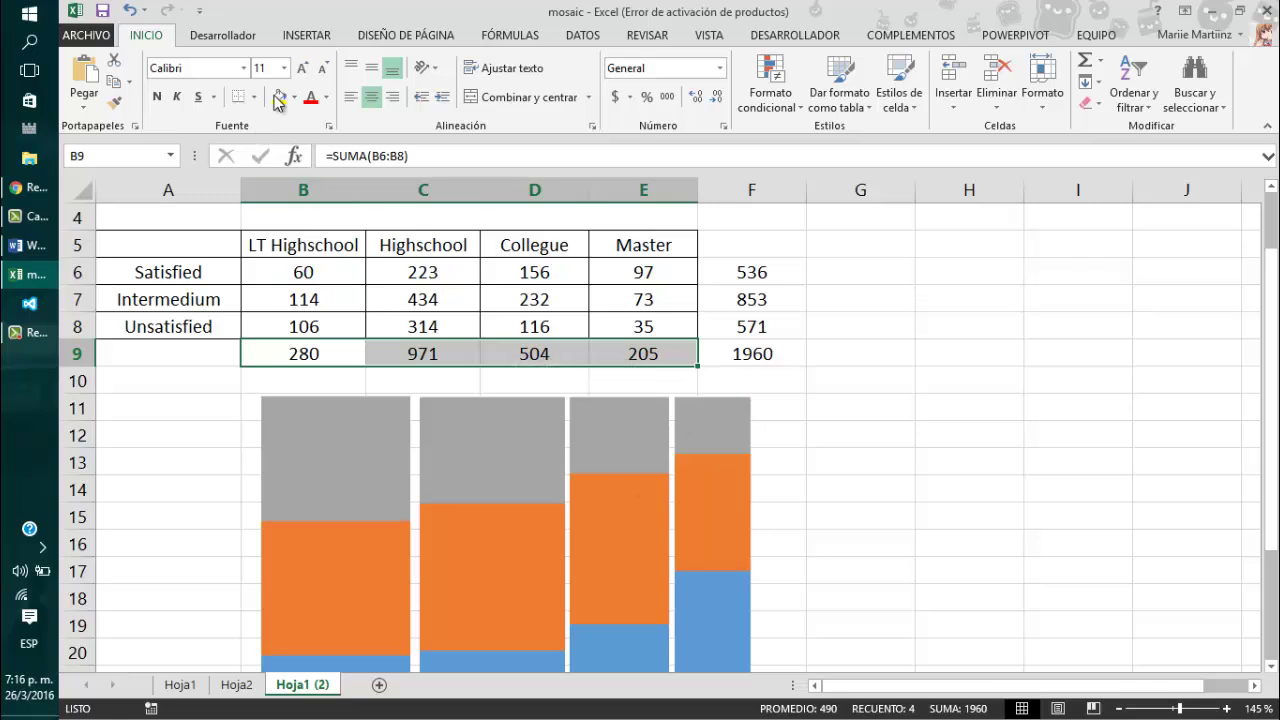
click(319, 36)
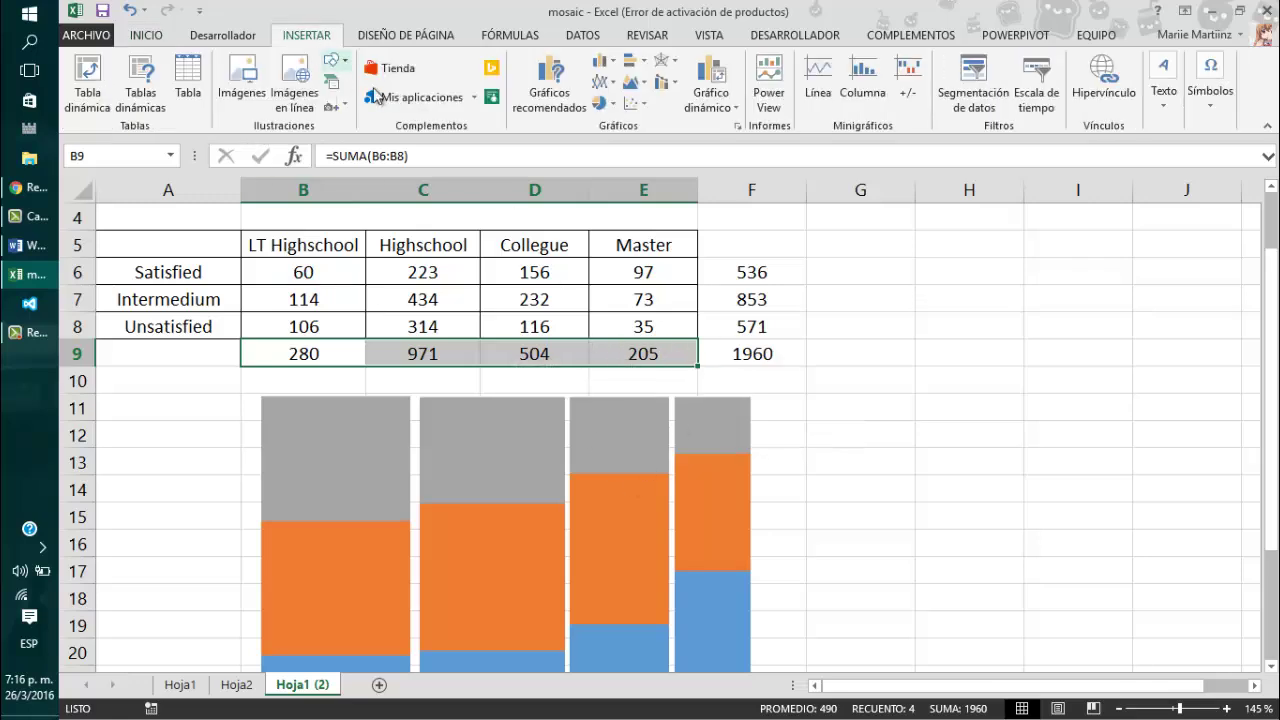
click(634, 61)
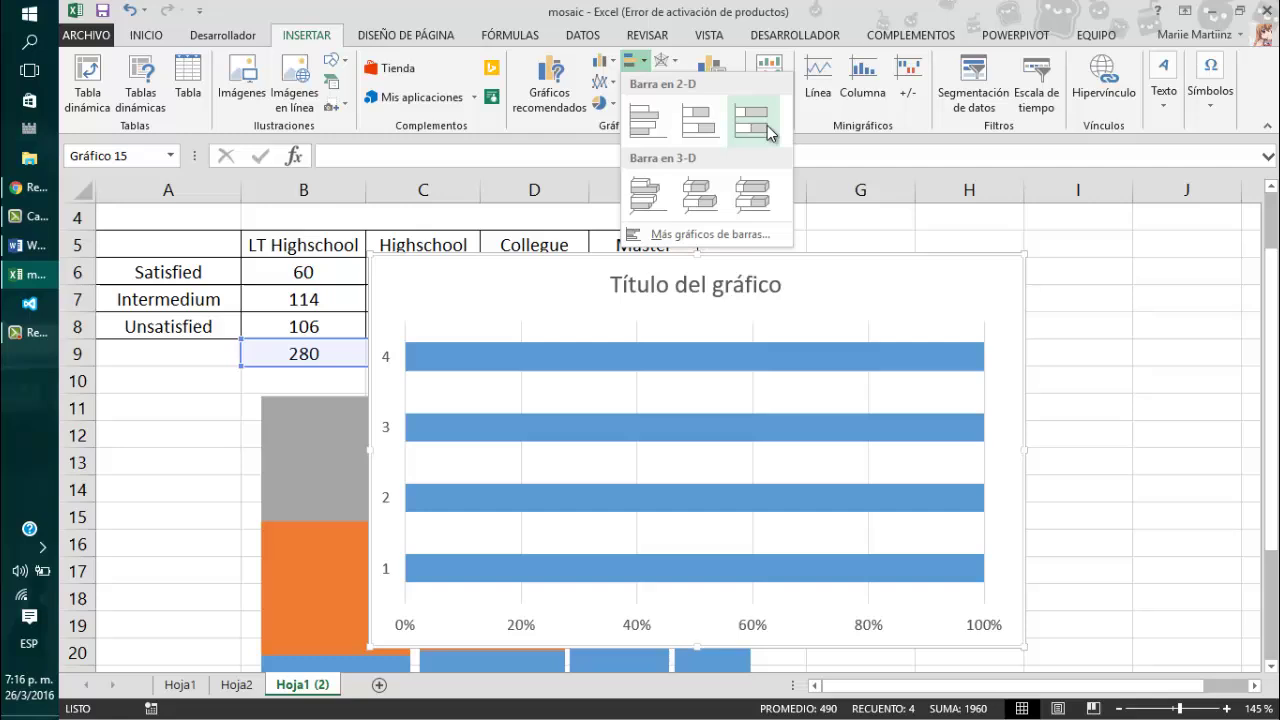
click(752, 121)
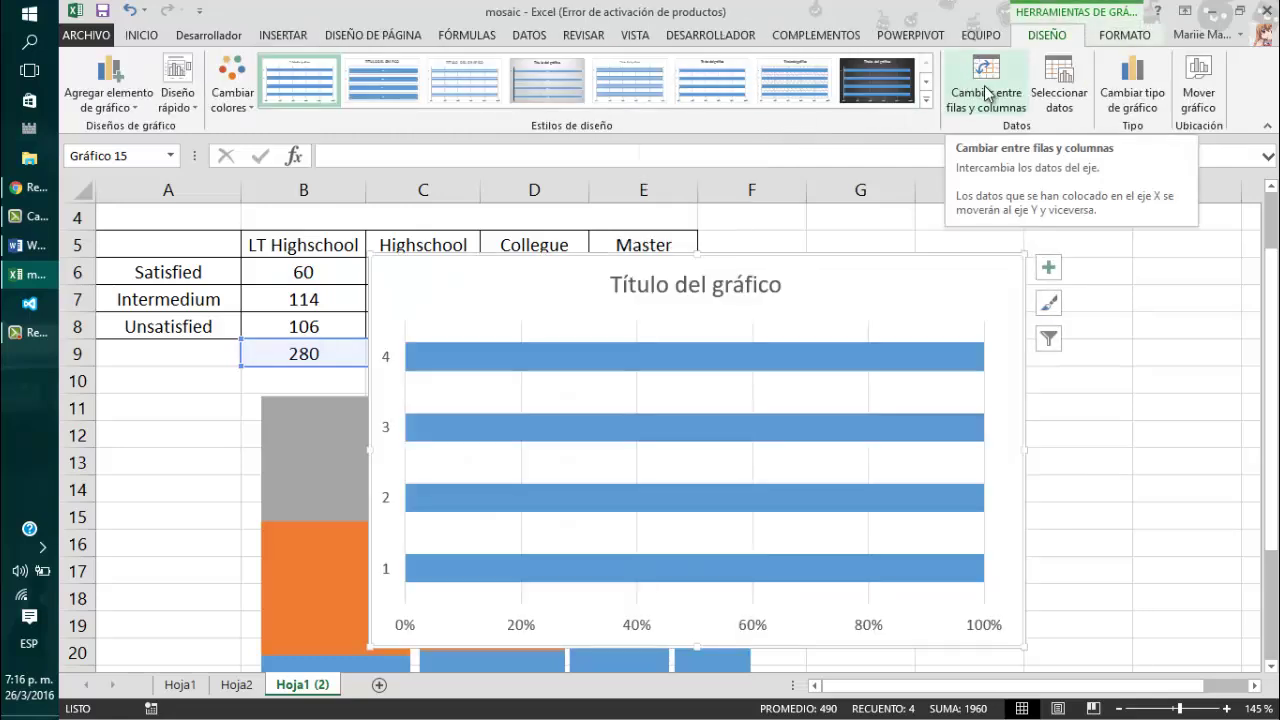
click(985, 95)
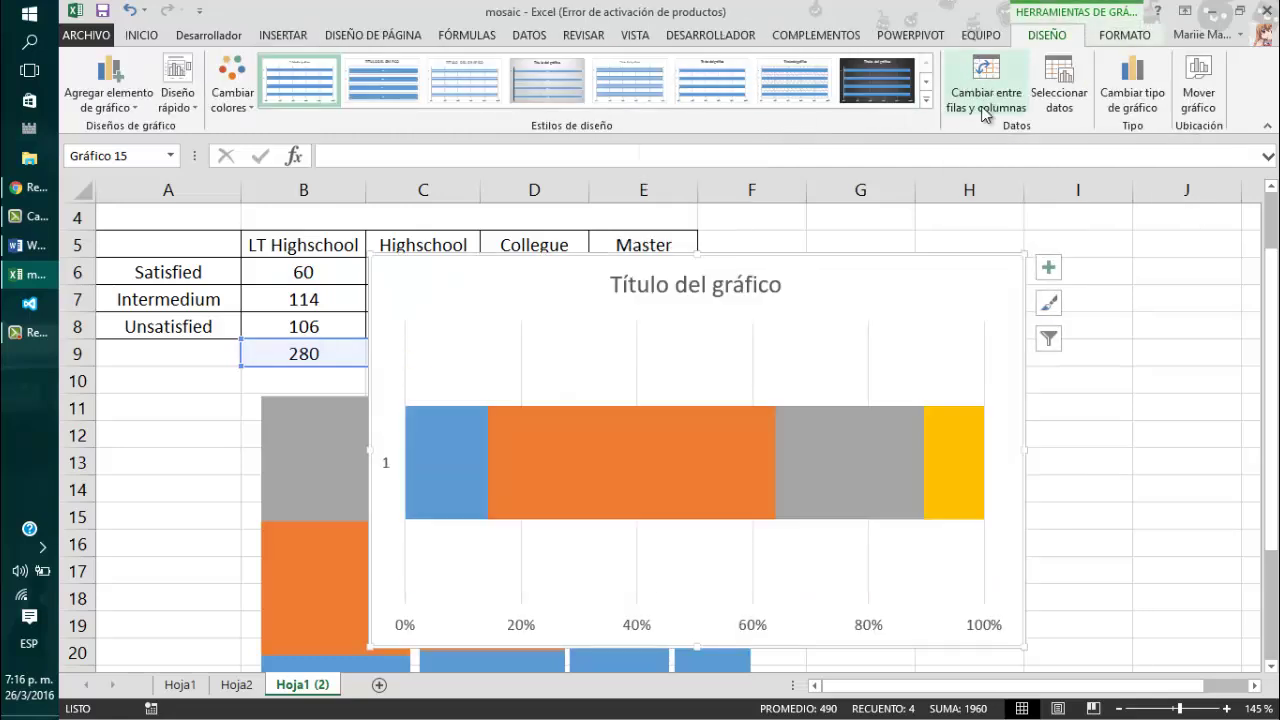
Delete the title of the totals bar chart and remove the fill from its chart area
click(735, 285)
key(Delete)
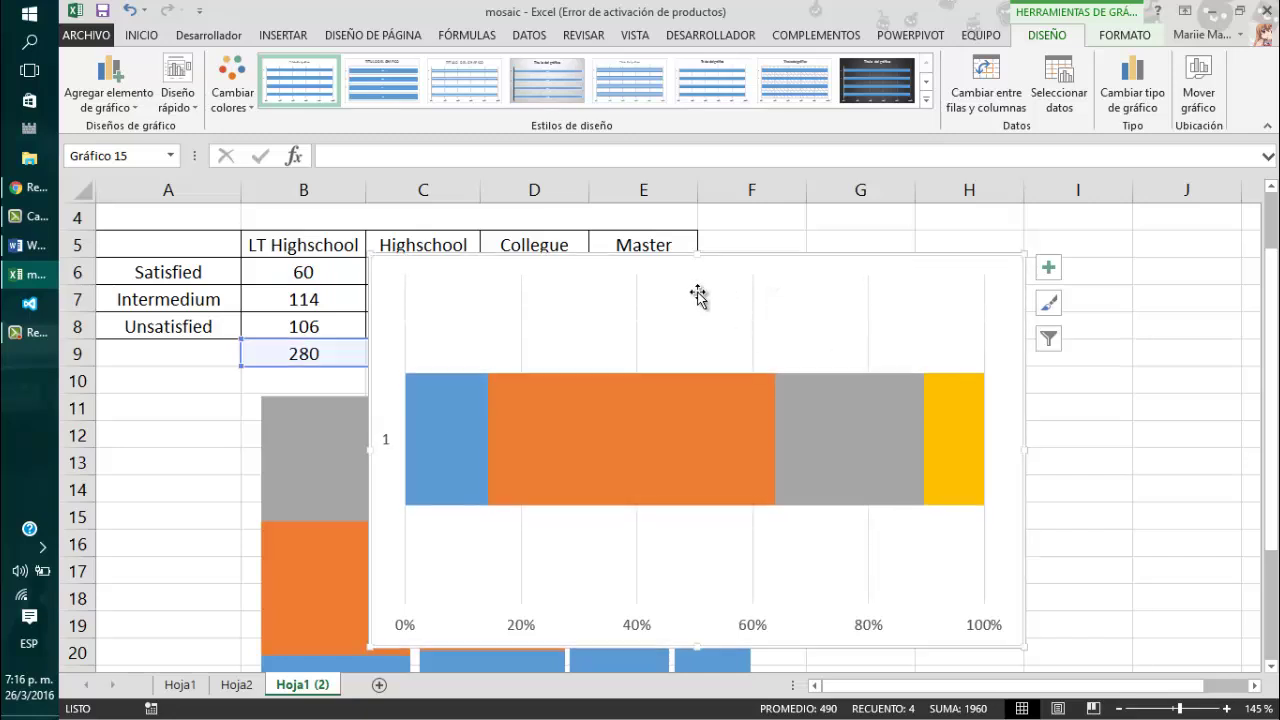
click(645, 296)
click(887, 257)
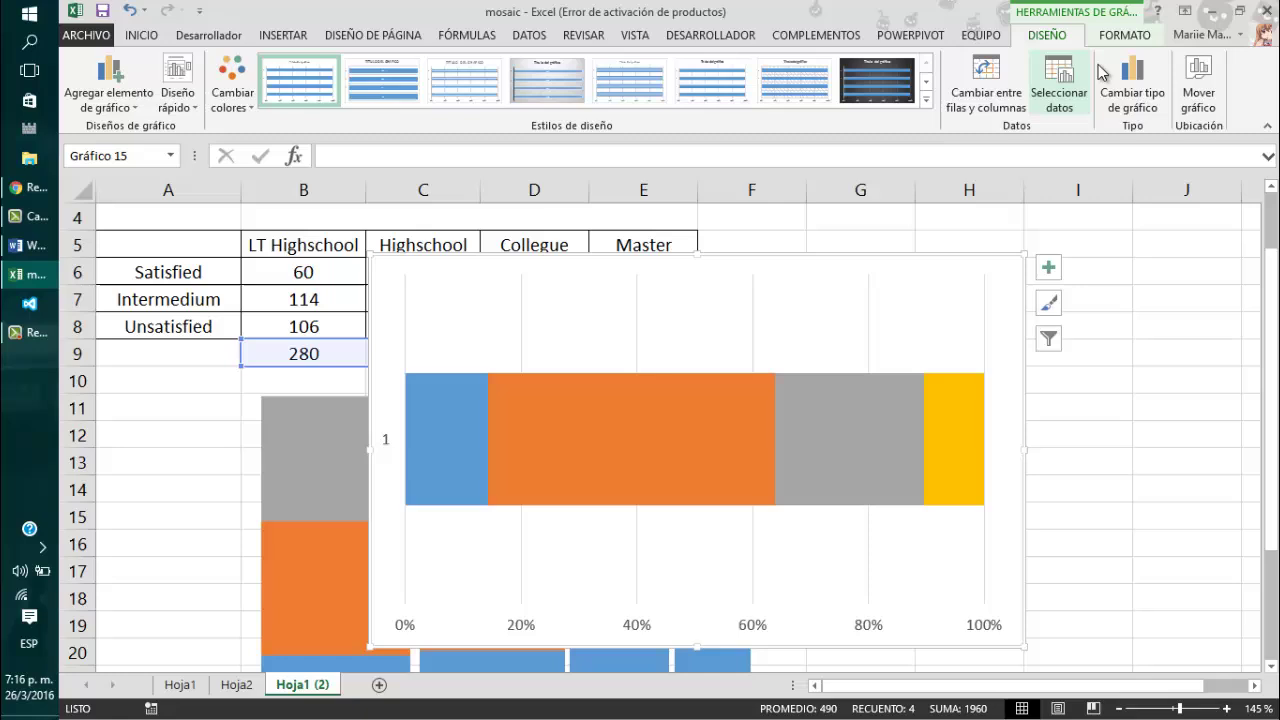
click(1122, 35)
click(691, 61)
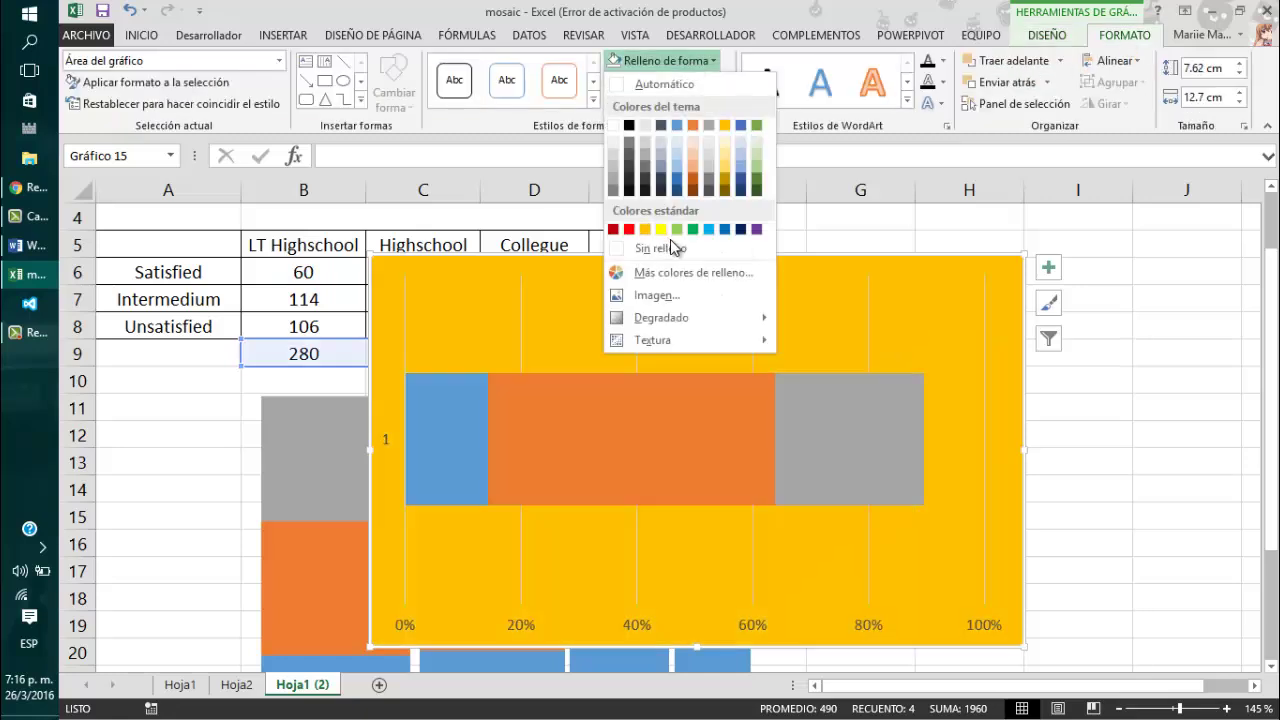
click(655, 248)
Move the totals bar chart over the column charts, aligning its bar's start with LT Highschool, and enlarge it to about 8.14 by 16.99 cm
drag(810, 257, 665, 428)
scroll(895, 540, down, 2)
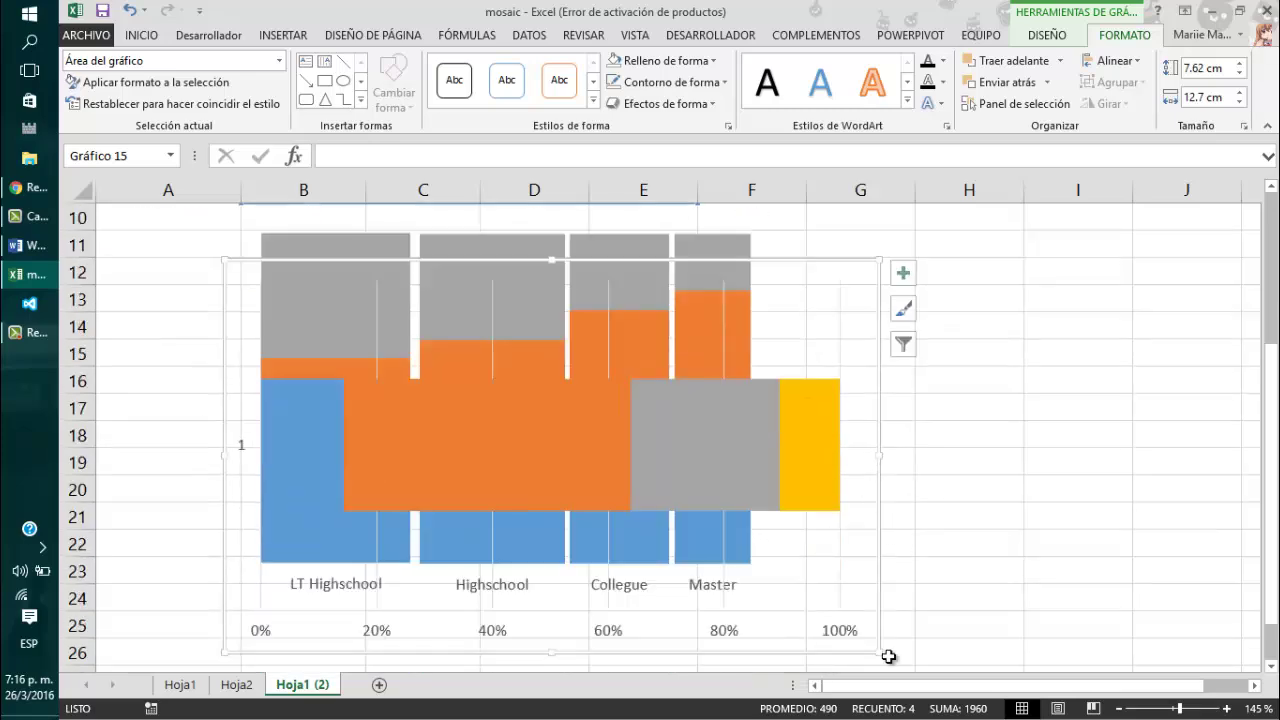
drag(888, 657, 1100, 628)
scroll(426, 322, up, 2)
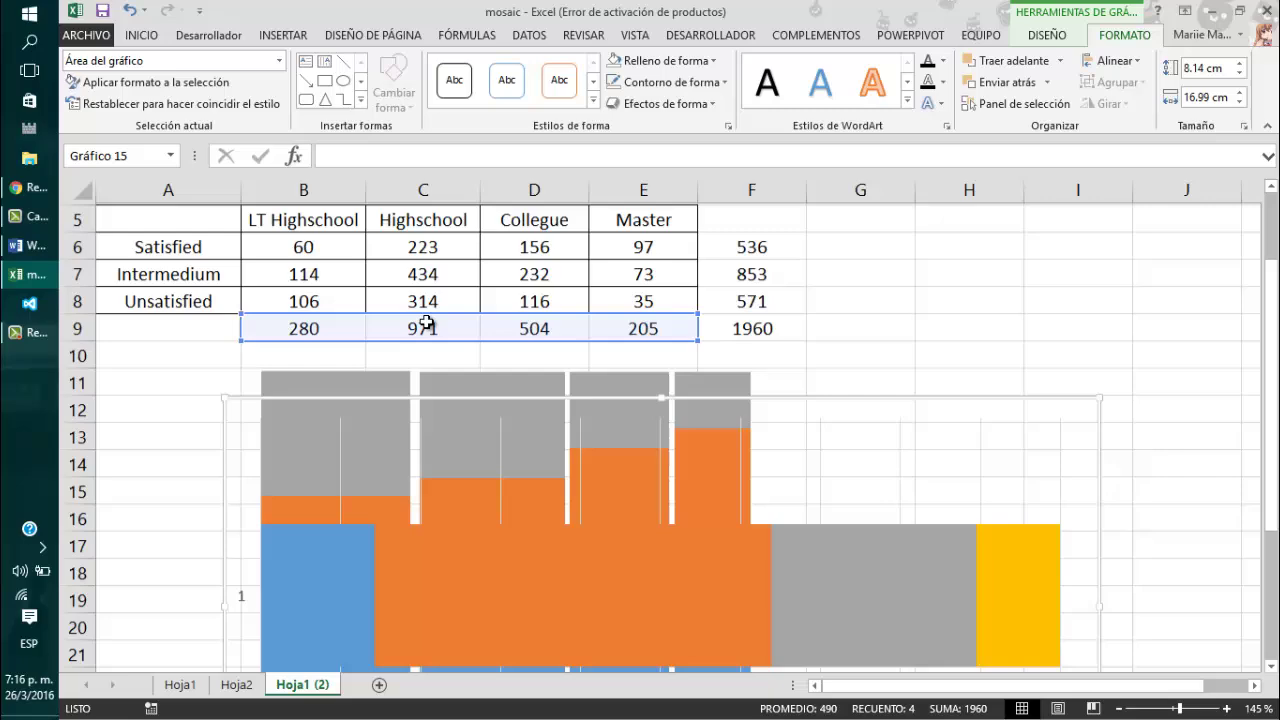
scroll(426, 322, up, 1)
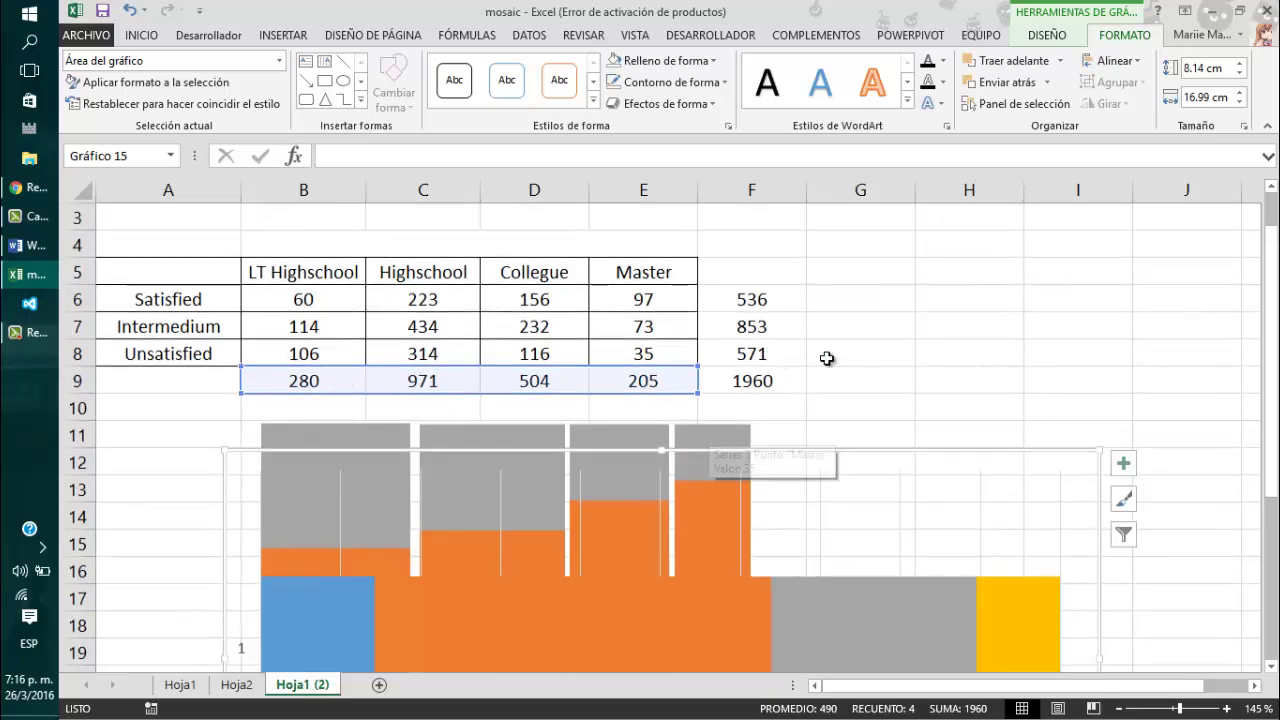
click(903, 350)
scroll(777, 395, down, 3)
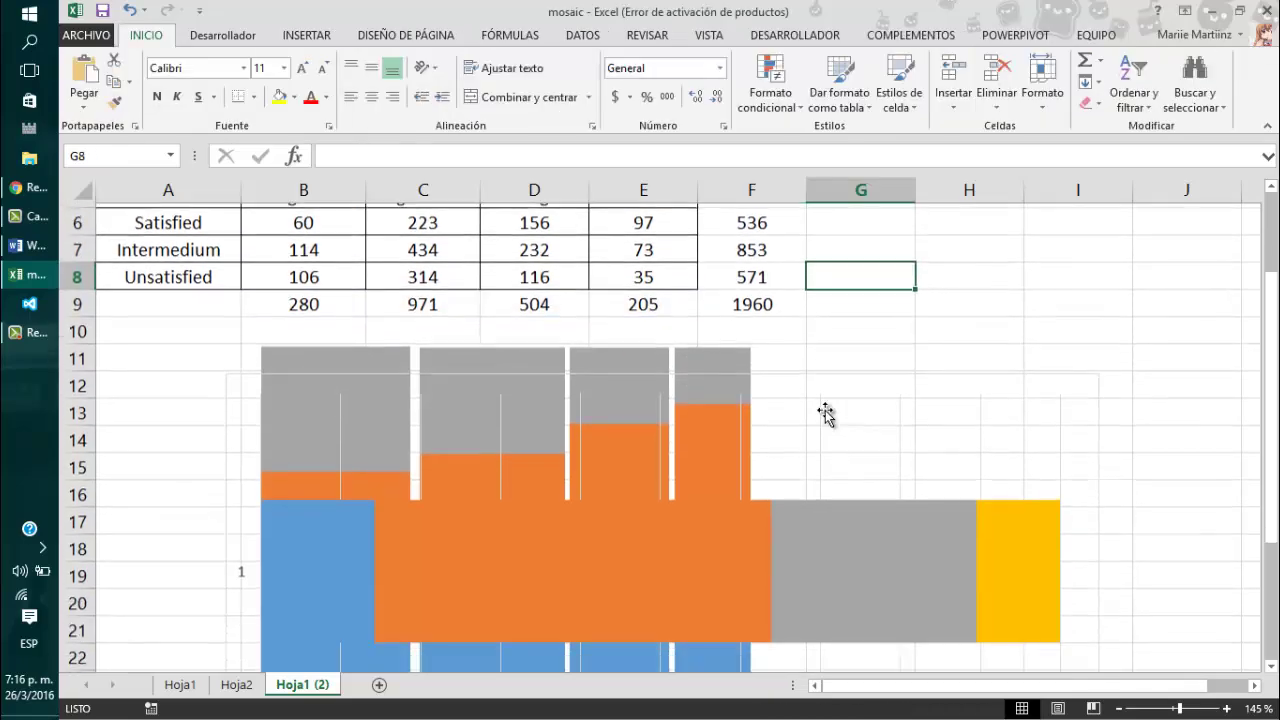
Narrow the LT Highschool chart to match the first segment of the totals bar, and move it aside toward column A
click(408, 346)
click(410, 345)
click(372, 400)
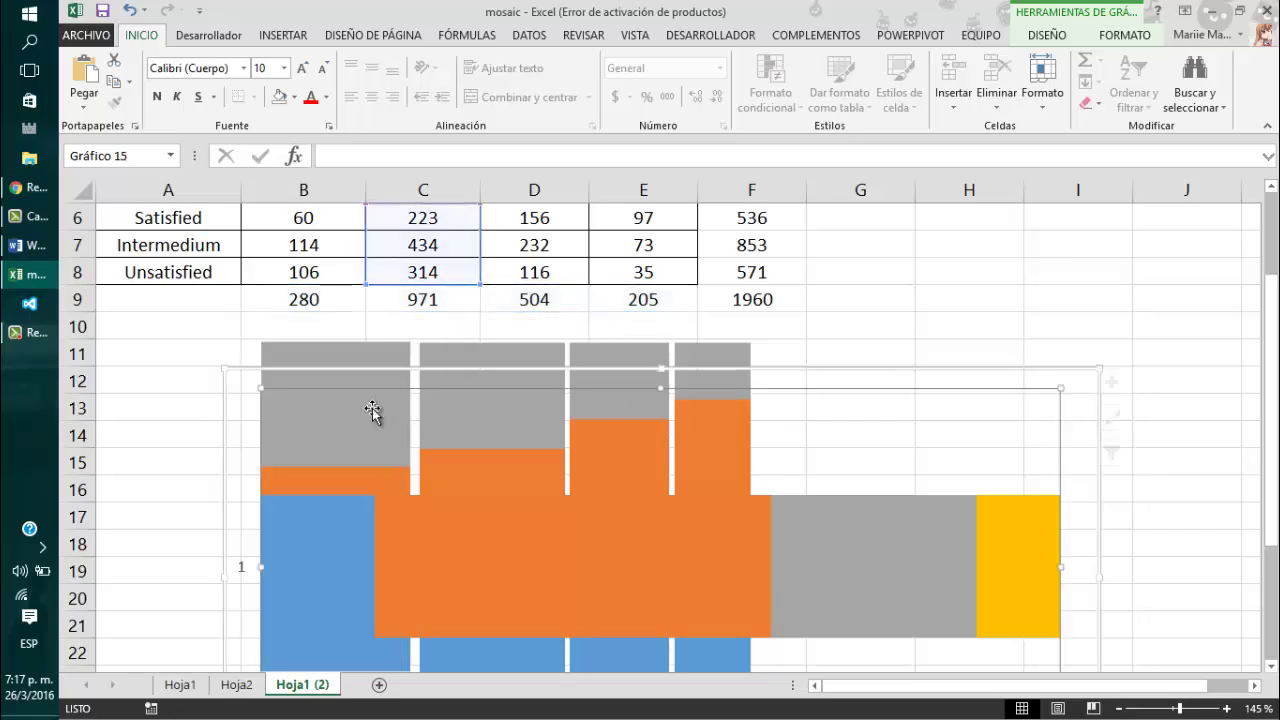
click(372, 345)
drag(430, 517, 396, 517)
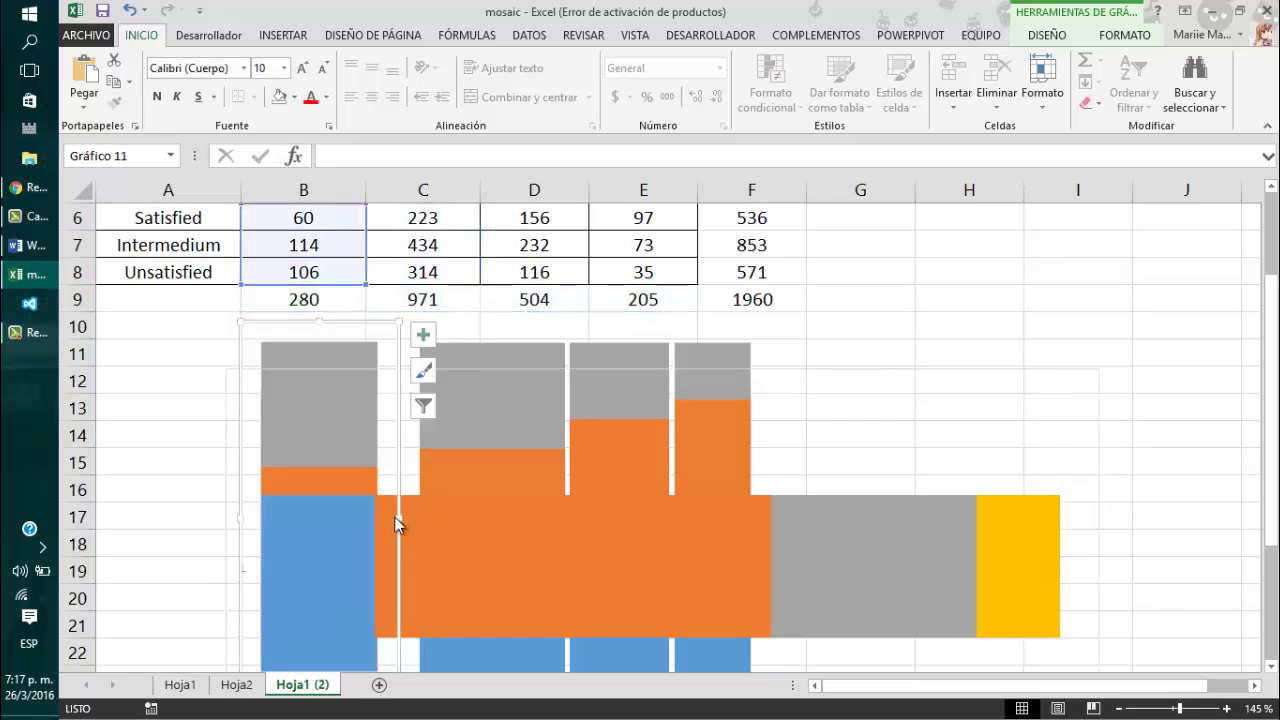
drag(334, 321, 238, 317)
Widen the Highschool chart to match the second segment of the totals bar, and shift it beside the LT Highschool chart
click(522, 360)
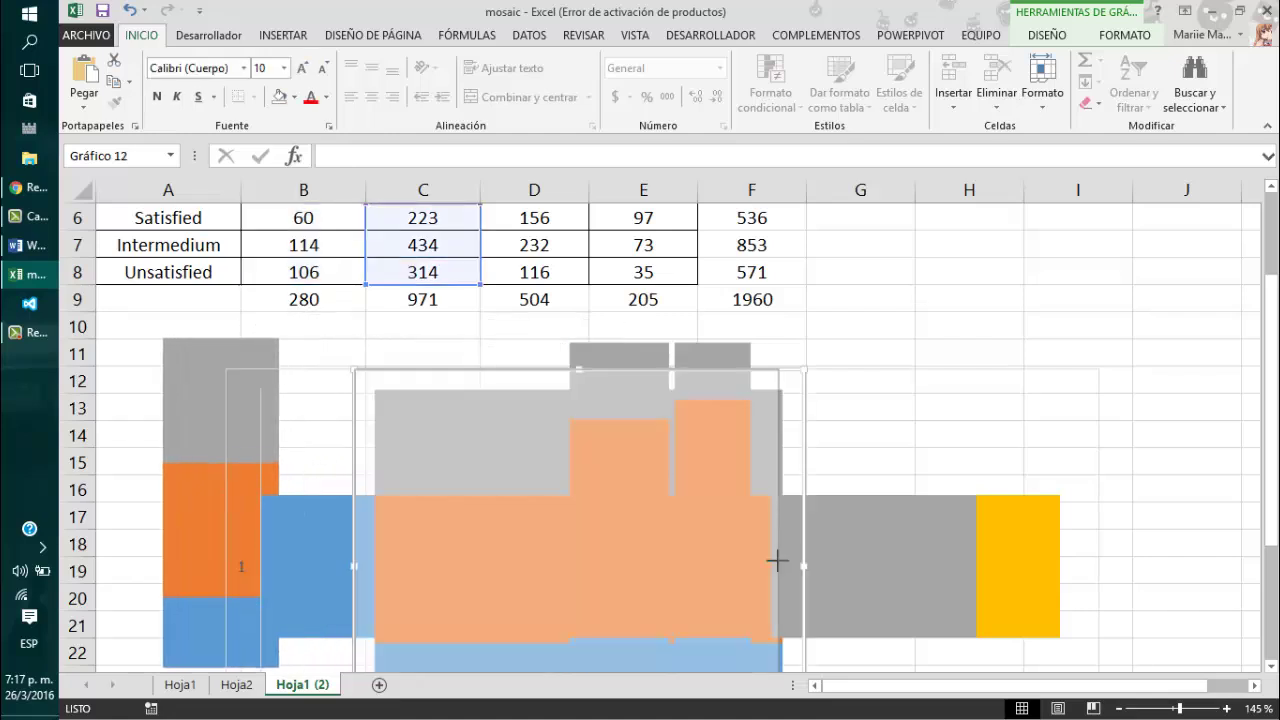
drag(777, 563, 791, 566)
drag(778, 376, 909, 409)
drag(513, 372, 383, 326)
drag(797, 405, 640, 396)
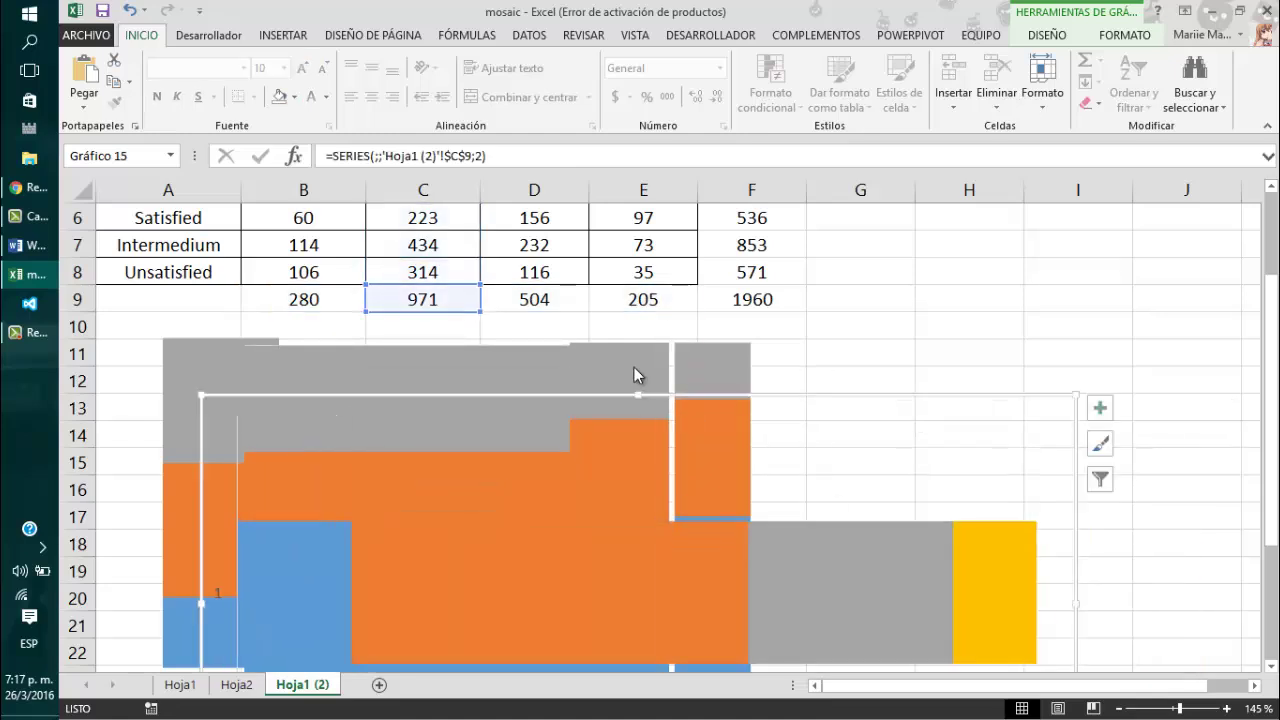
Move the Master chart out of the way and widen the Collegue chart to match the third segment of the totals bar
click(636, 374)
click(651, 326)
drag(761, 312, 1032, 287)
click(608, 365)
drag(597, 323, 771, 340)
drag(868, 536, 969, 537)
Shift the Collegue chart aside, then place the Master chart over the fourth totals segment and widen it to match
click(1009, 326)
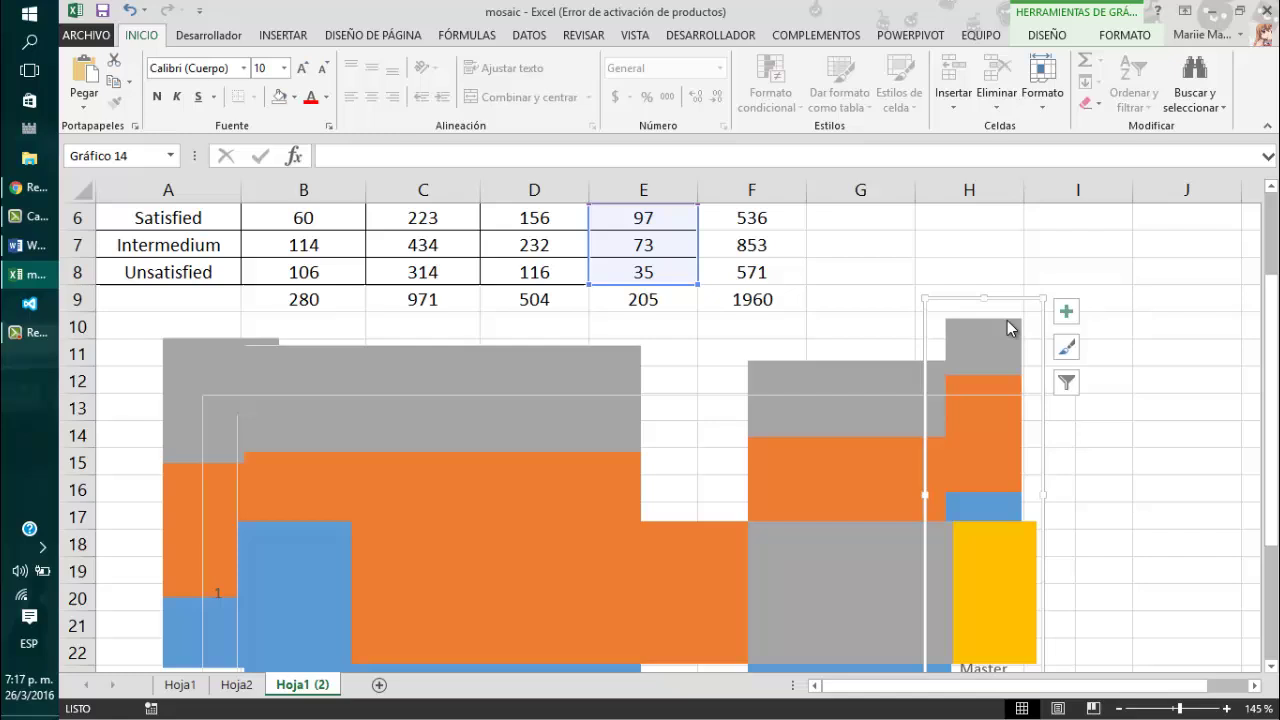
drag(1009, 326, 1072, 323)
drag(915, 364, 847, 360)
click(1081, 327)
drag(1082, 333, 1023, 357)
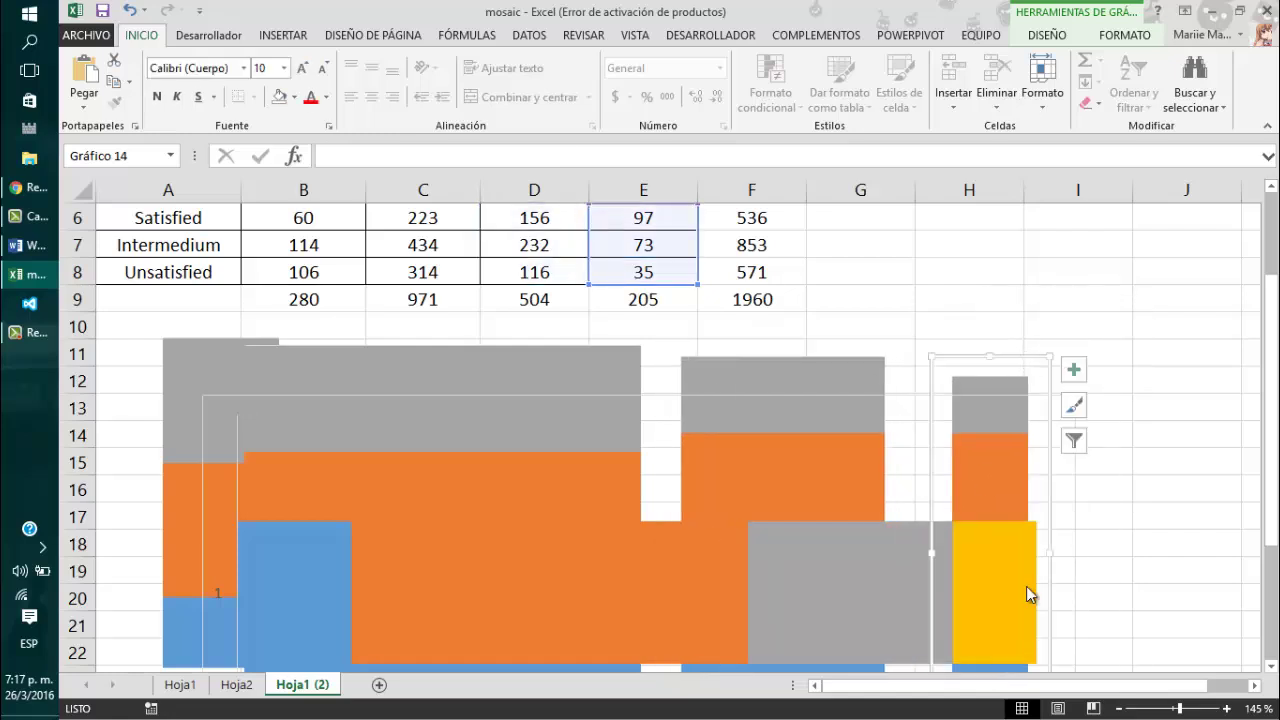
Delete the totals bar chart that served as the width guide
click(806, 551)
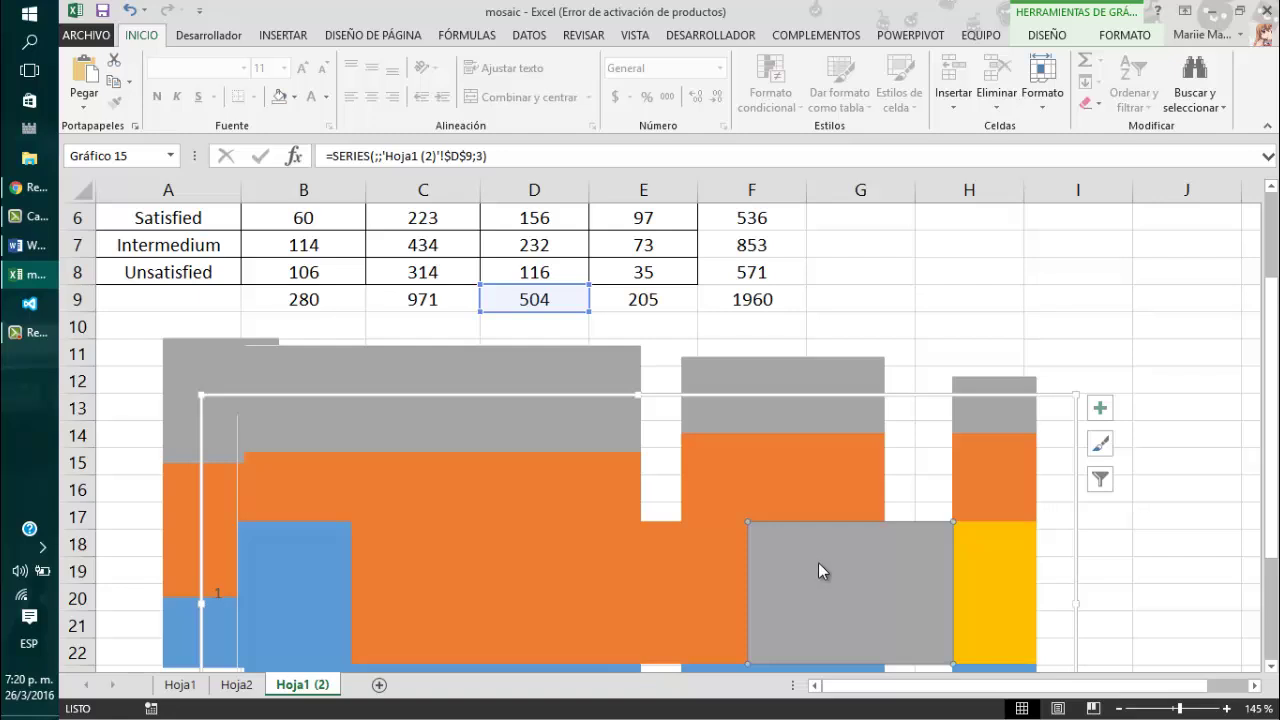
click(916, 397)
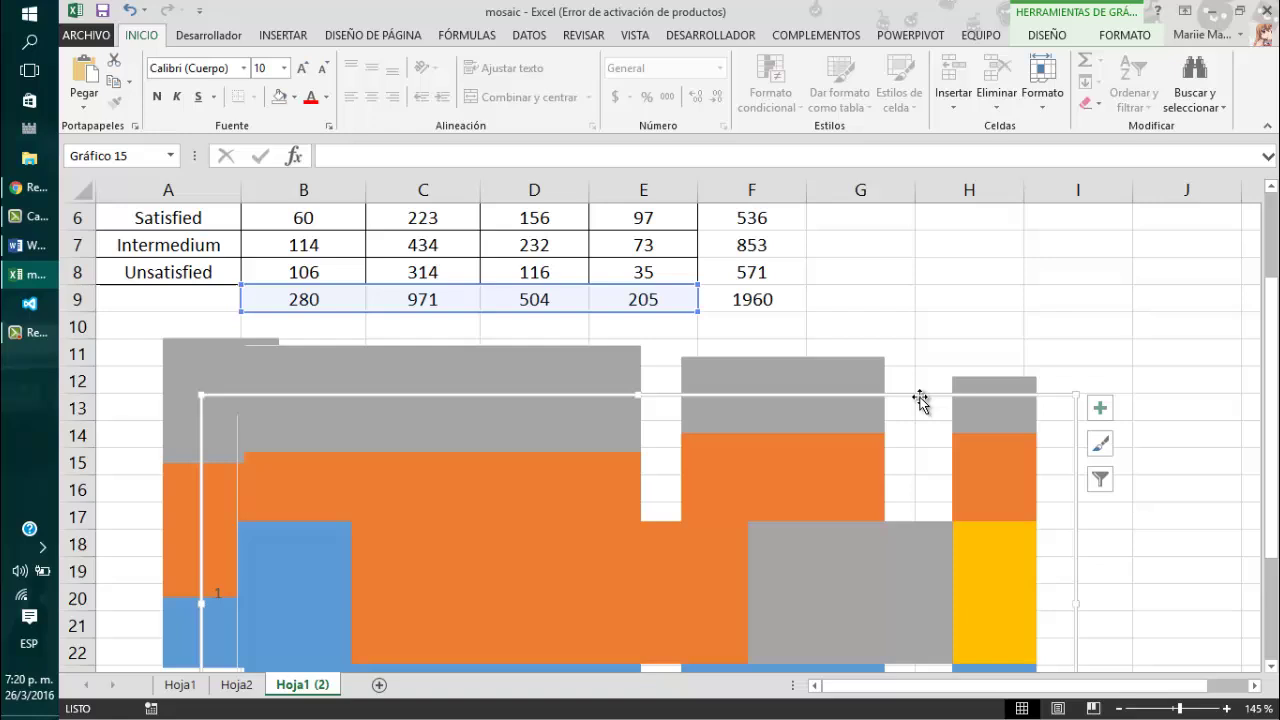
key(Delete)
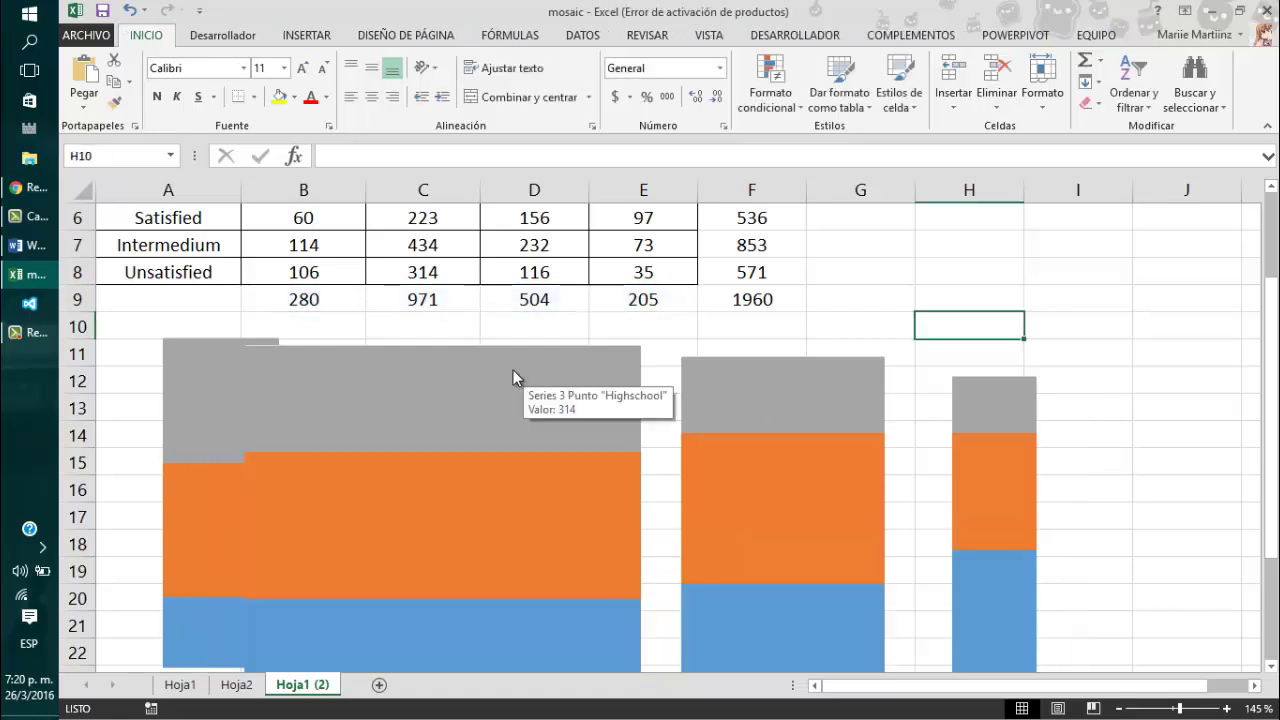
Line up the Highschool, Collegue and Master charts side by side after the LT Highschool chart, with narrow gaps
click(421, 374)
drag(368, 328, 410, 318)
click(843, 398)
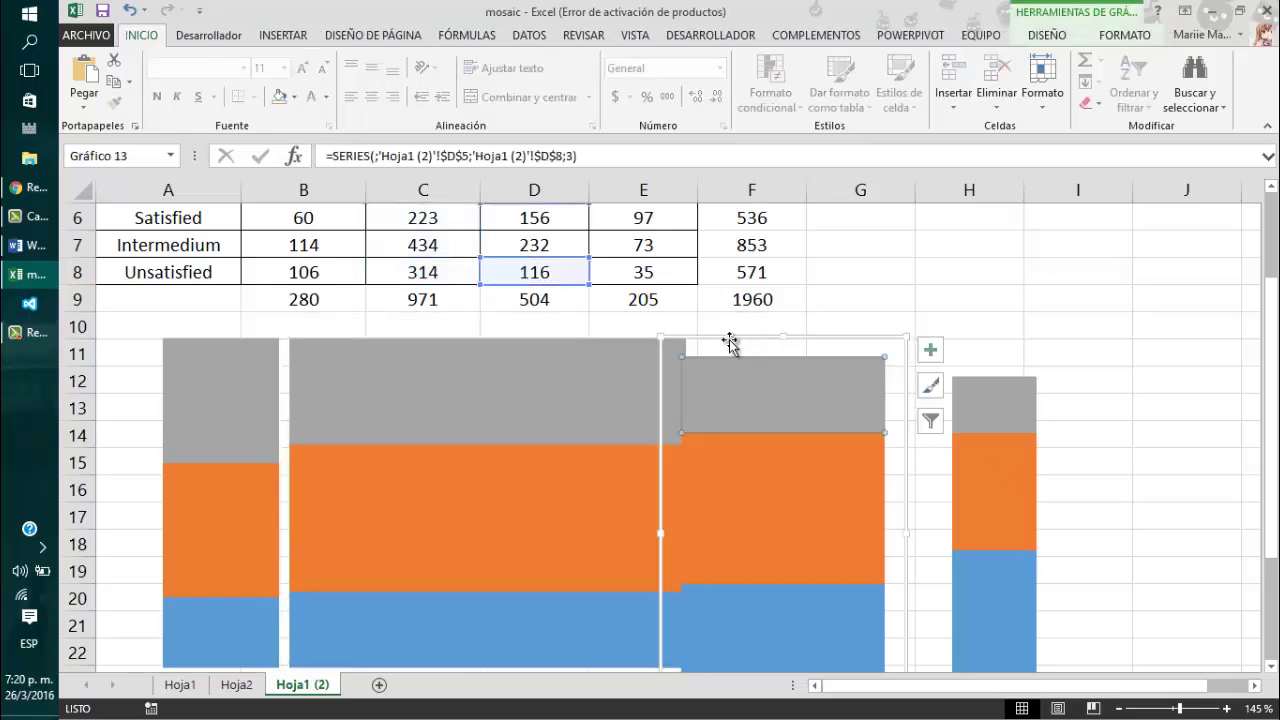
drag(730, 343, 746, 317)
click(980, 366)
drag(980, 366, 926, 314)
Nudge the Collegue, Master and LT Highschool charts so the gaps between all four columns are thin and even
ctrl+click(740, 389)
drag(829, 326, 821, 325)
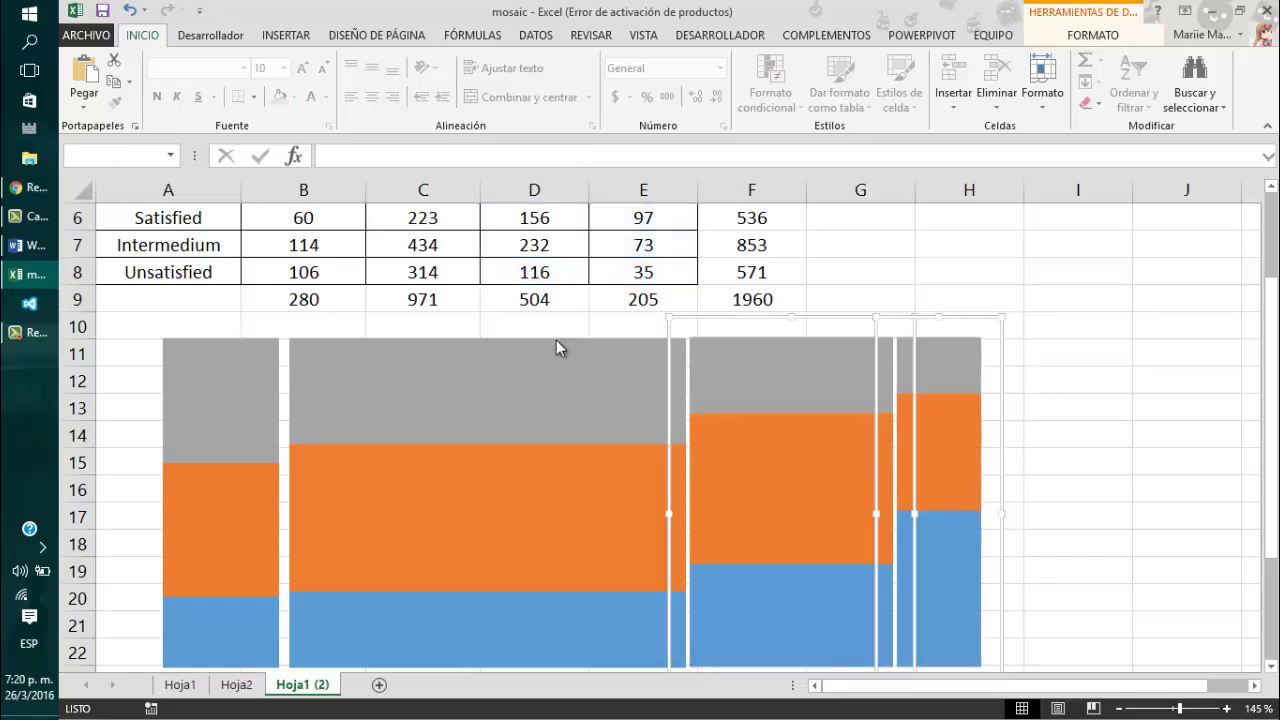
click(231, 357)
drag(231, 357, 238, 357)
click(1109, 429)
scroll(1112, 429, down, 2)
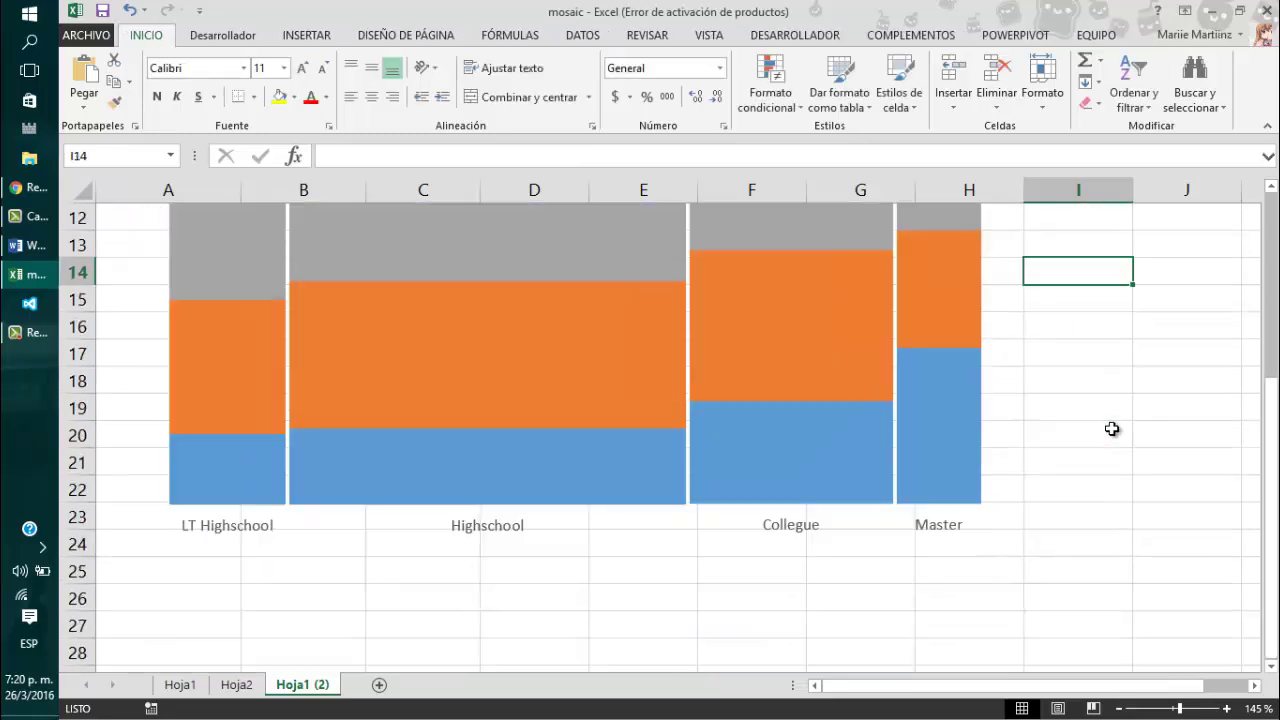
scroll(1112, 429, up, 4)
scroll(1112, 429, down, 1)
scroll(916, 422, down, 2)
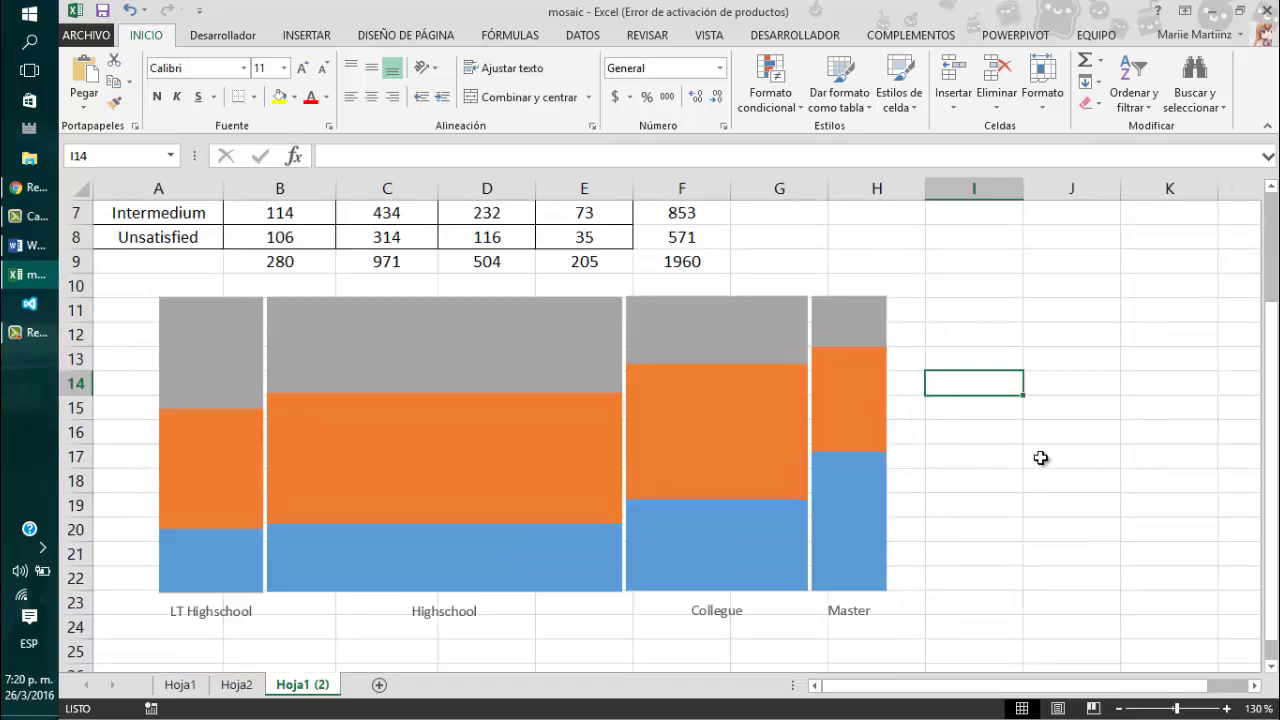
mouse_move(721, 505)
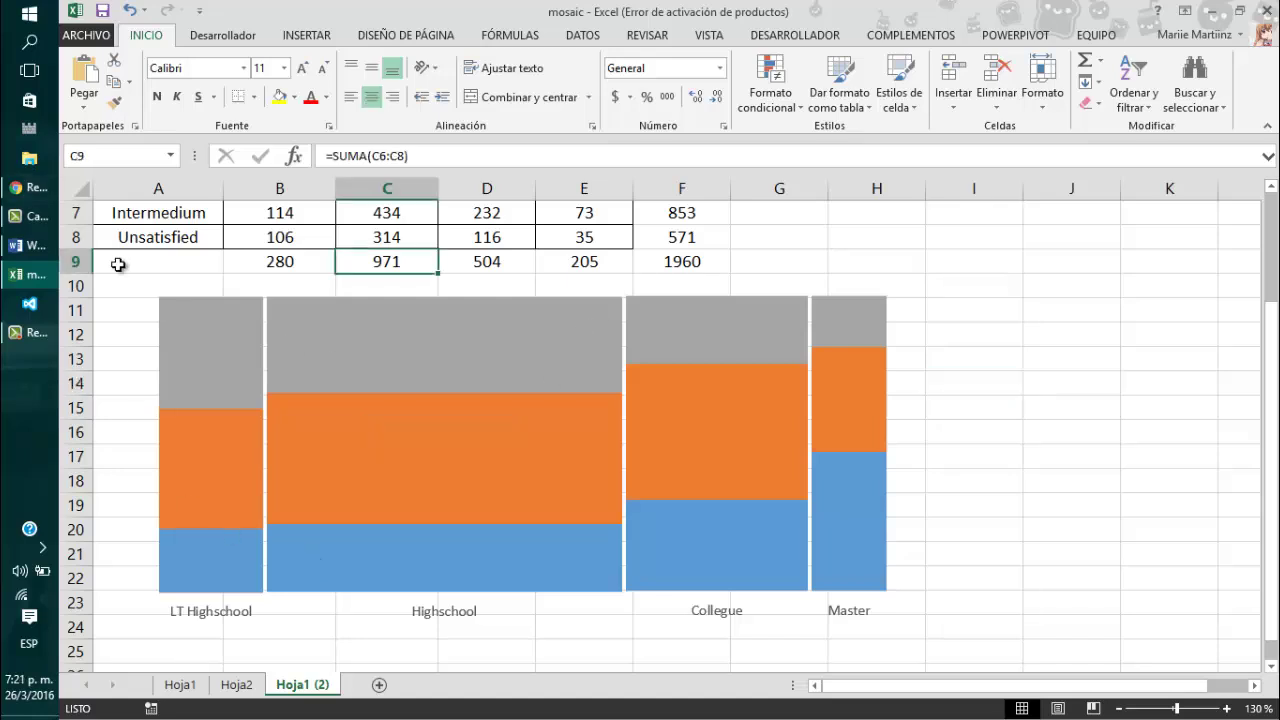
Insert a text box reading "Satisfied" beside the gray segment of the Master column
scroll(118, 264, up, 1)
drag(160, 261, 160, 310)
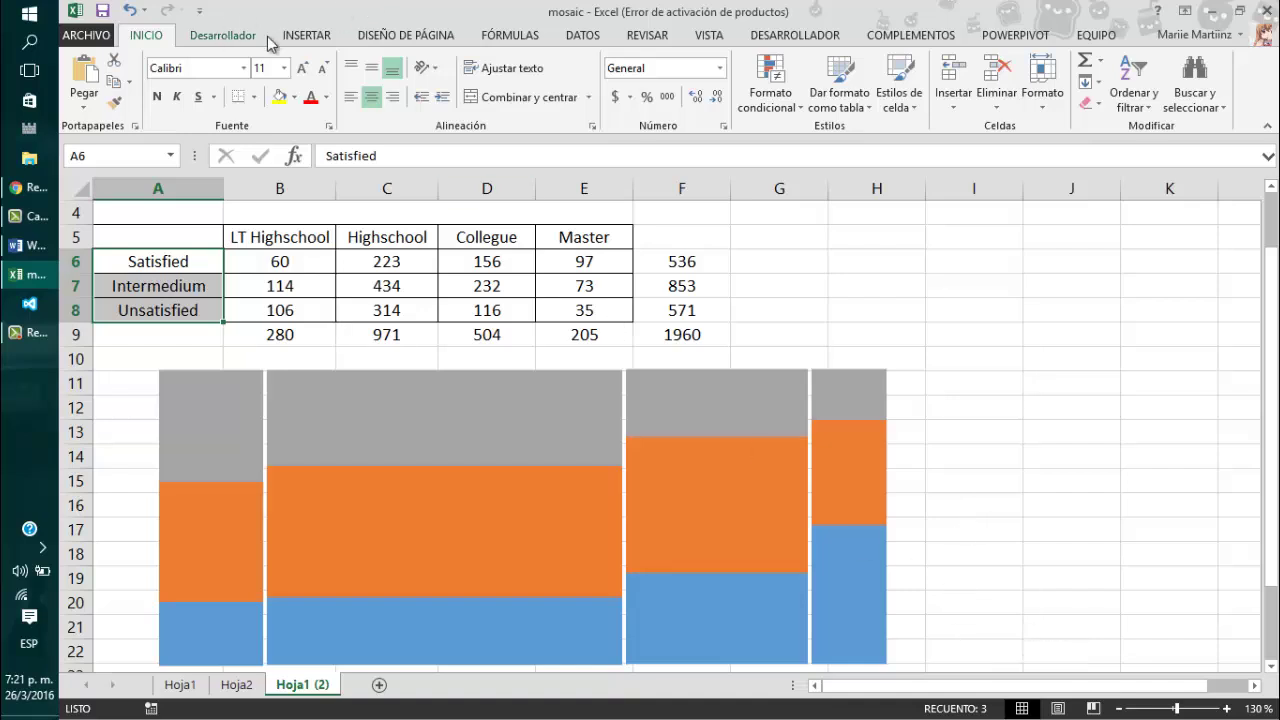
click(300, 35)
click(1165, 75)
click(1080, 150)
click(900, 394)
text(Satisfied)
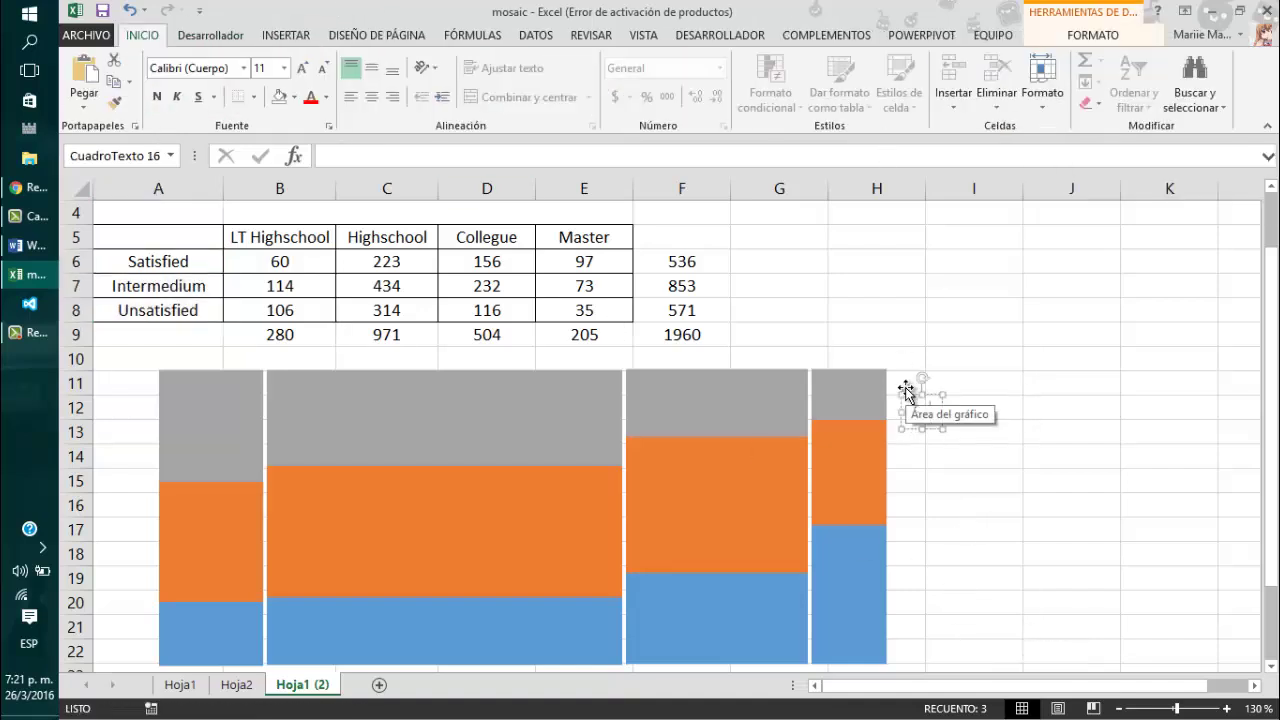
drag(960, 428, 944, 415)
Duplicate the "Satisfied" text box beside the orange segment of the Master column and change its text to "Intermedium"
key(ctrl+c)
click(974, 480)
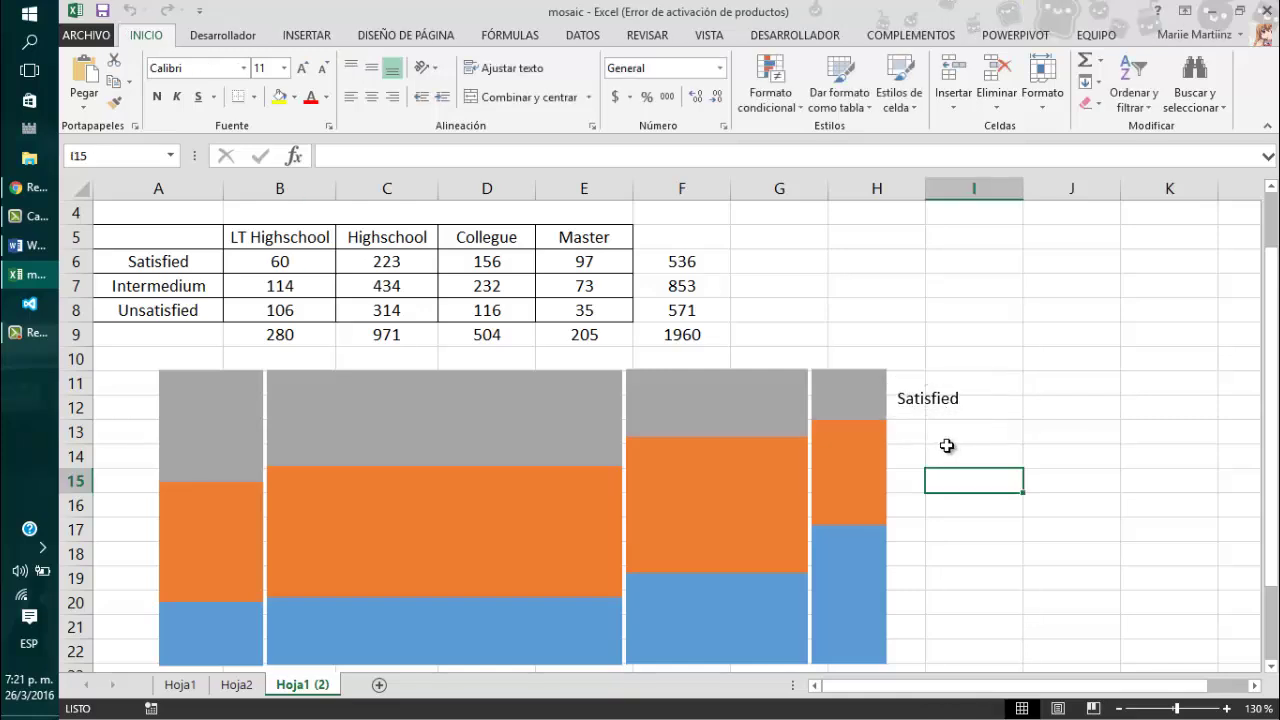
key(ctrl+v)
drag(991, 497, 955, 494)
double_click(955, 490)
text(Intermedium)
Paste another copy of the text box beside the blue segment of the Master column and change its text to "Unsatisfied"
click(1040, 603)
key(ctrl+v)
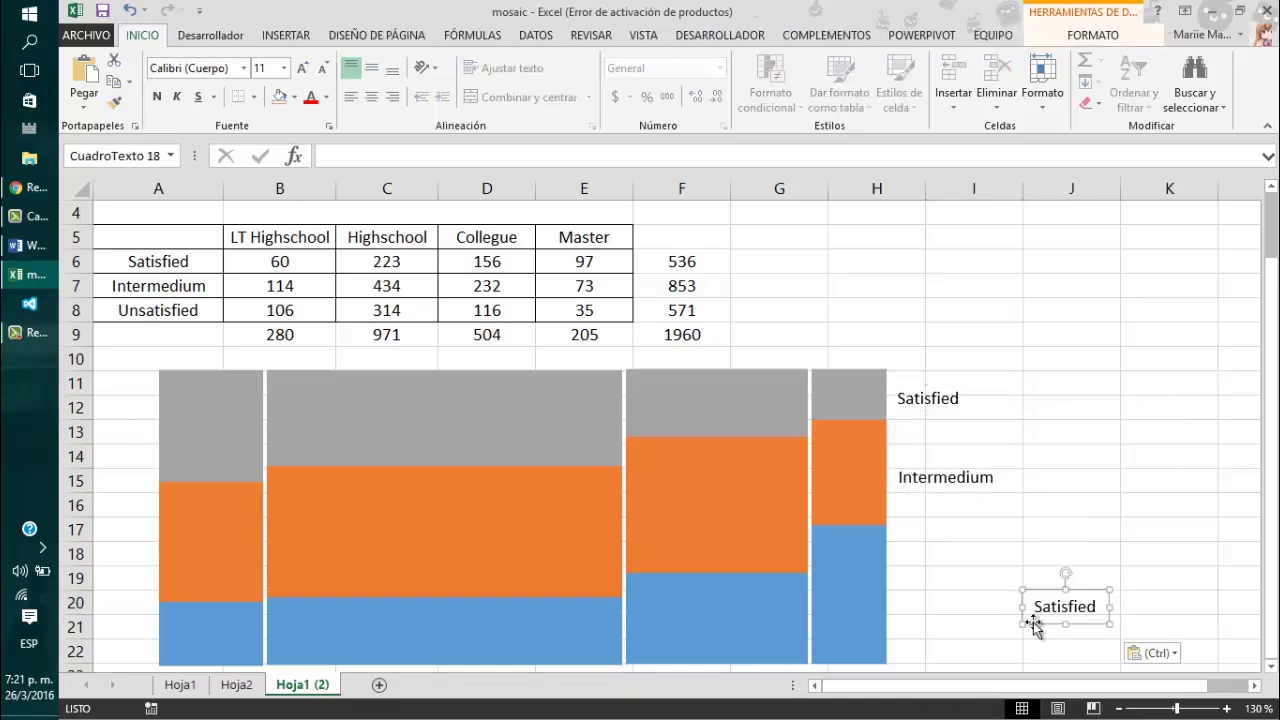
drag(1037, 623, 908, 607)
click(908, 607)
key(BackSpace)
text(Und)
click(1056, 458)
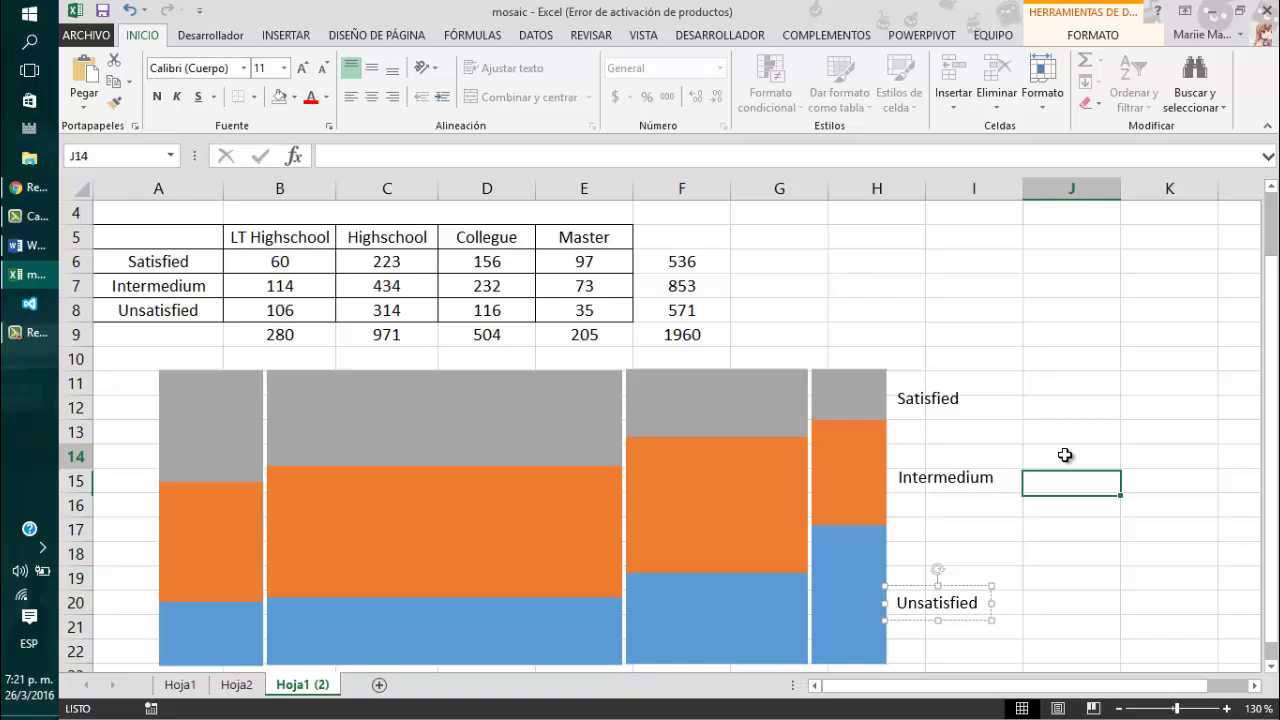
Draw a rectangle of about 7.67 by 18.81 cm covering the mosaic plot and its labels
scroll(1100, 460, down, 1)
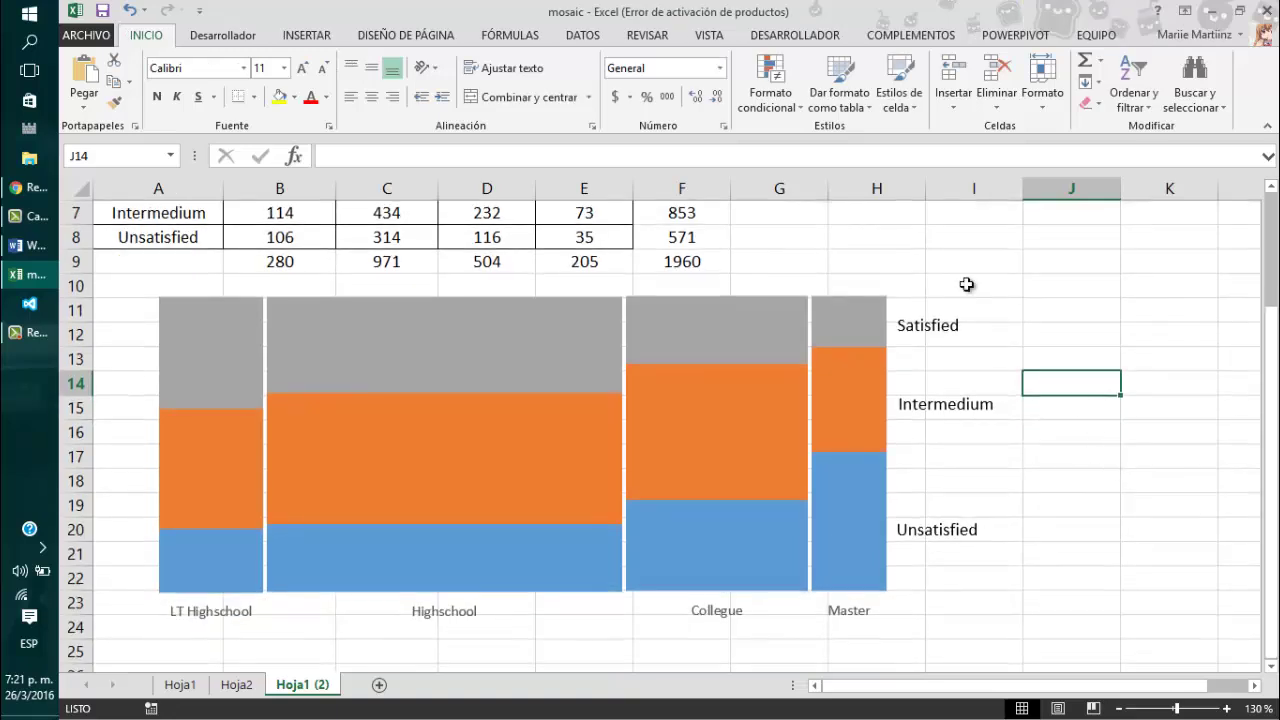
click(222, 35)
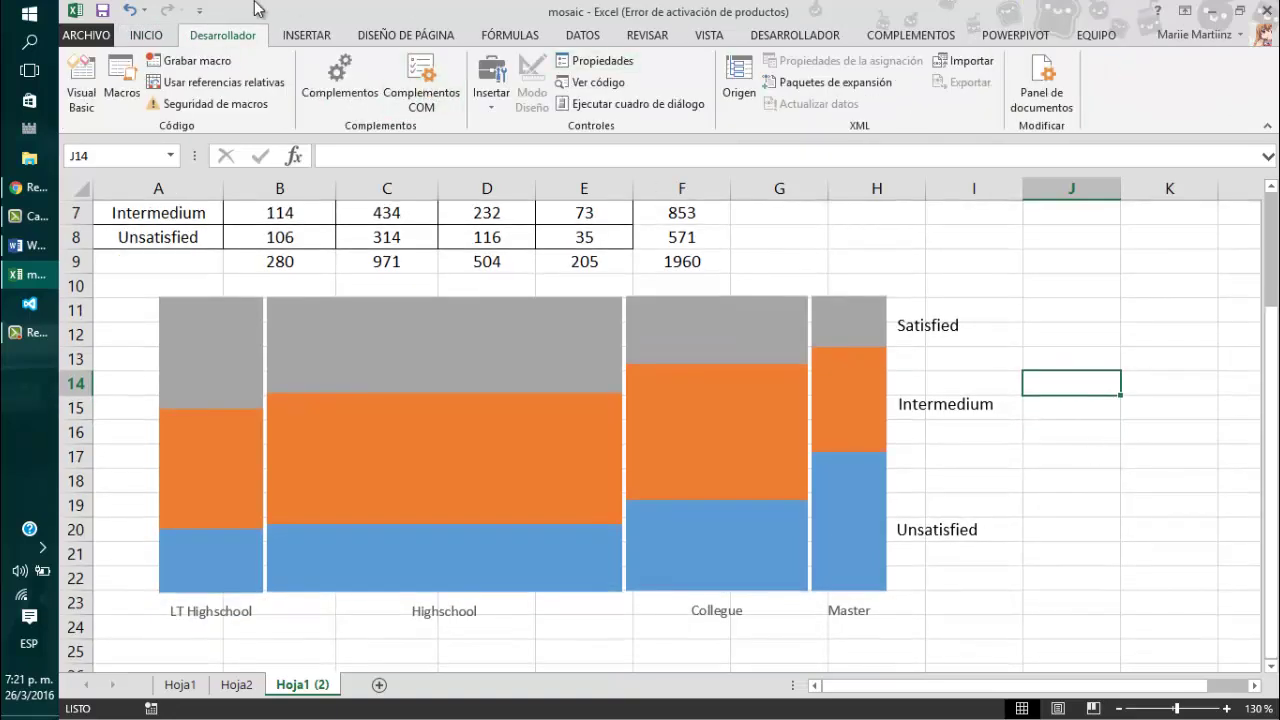
click(310, 36)
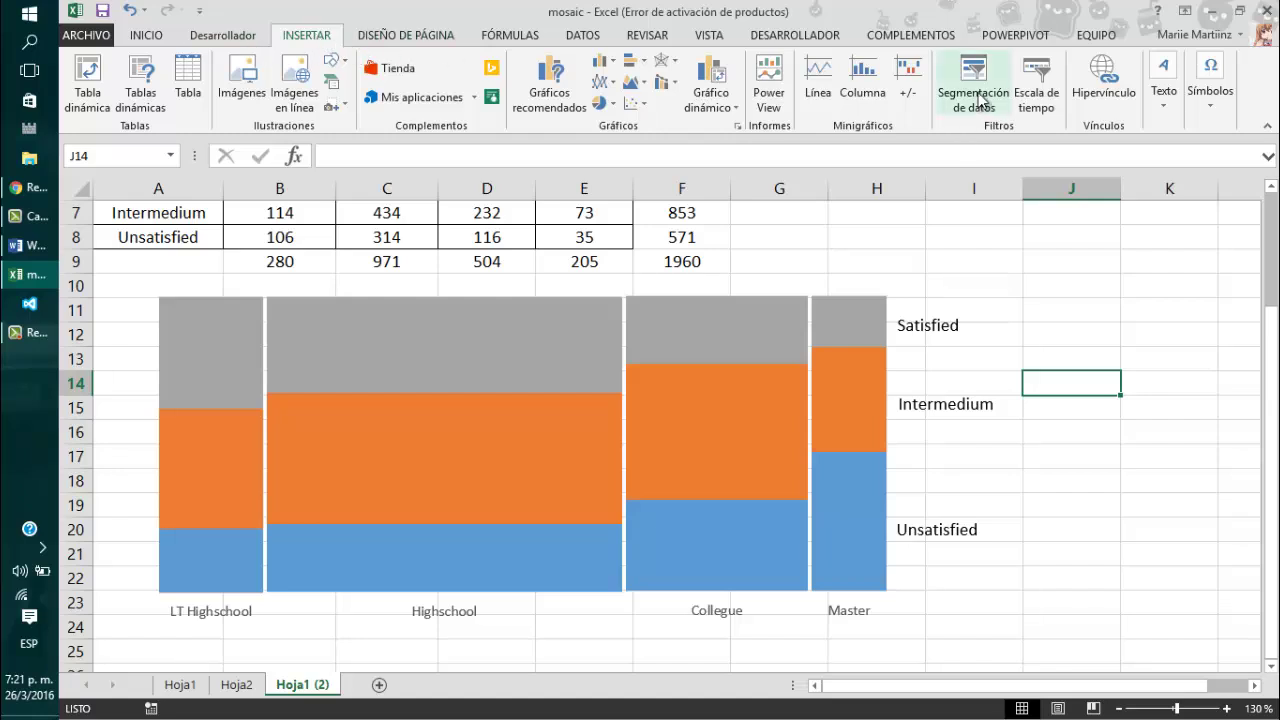
click(232, 40)
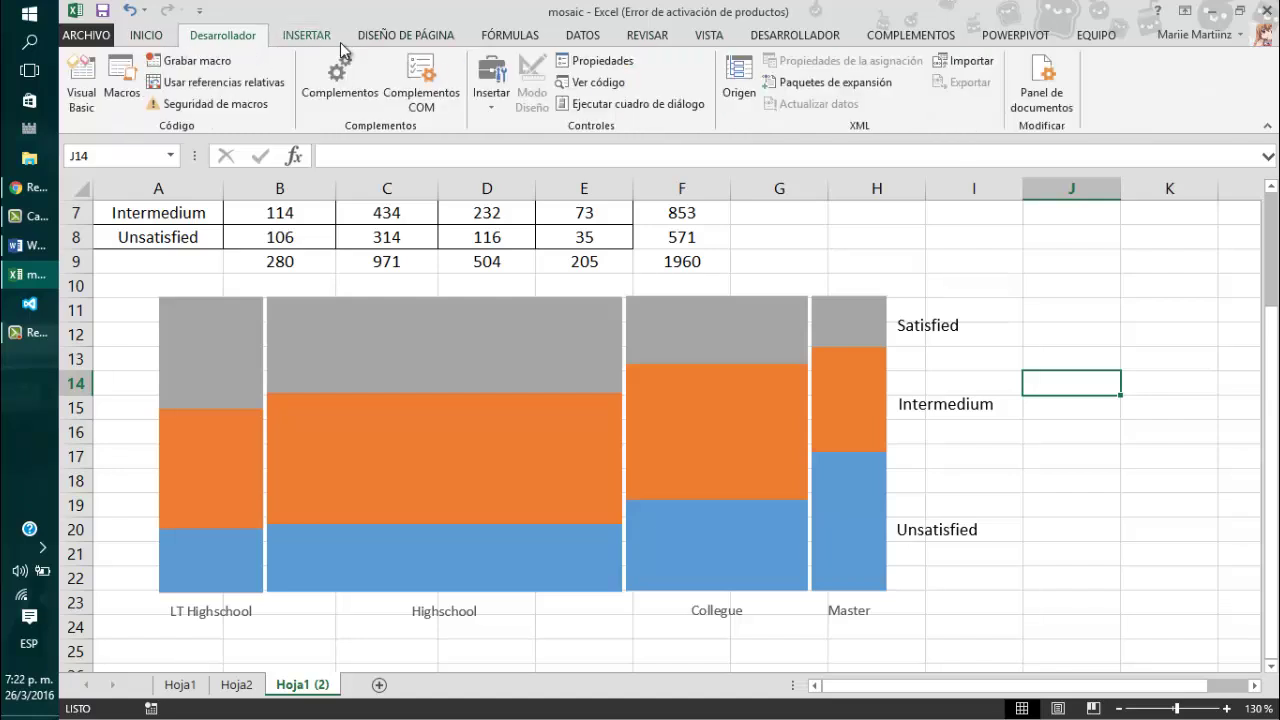
click(328, 42)
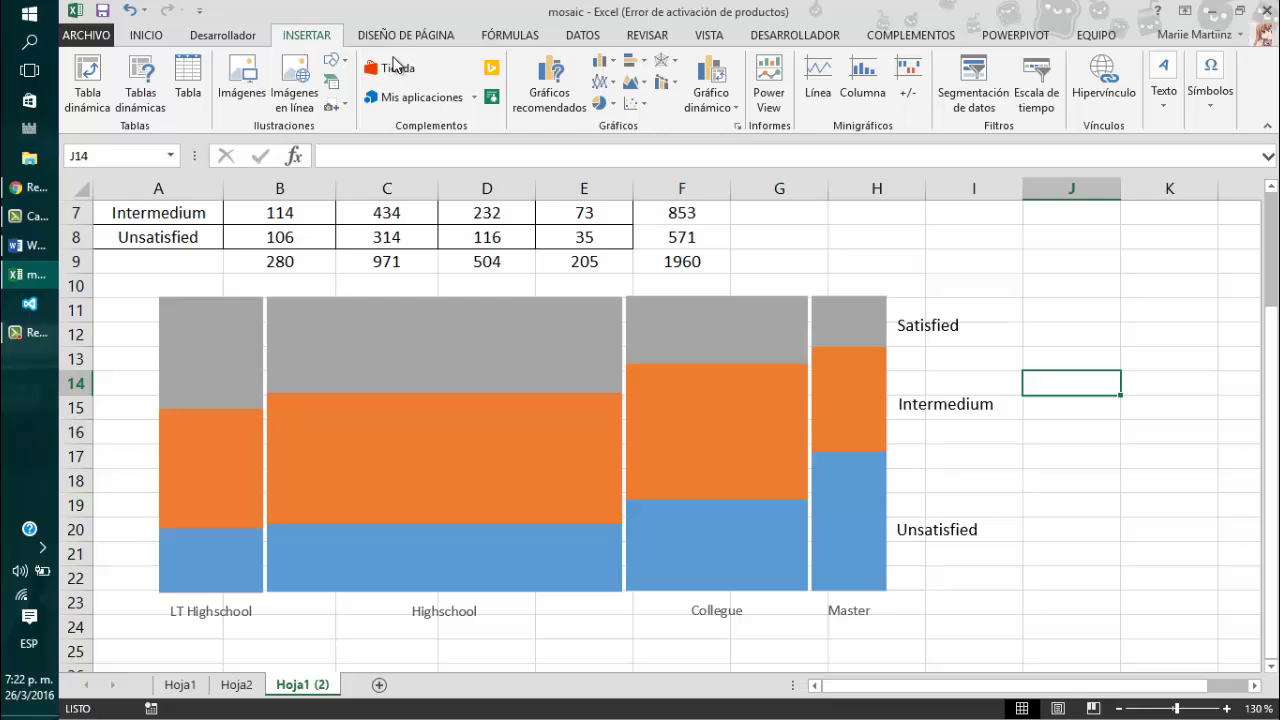
click(343, 61)
click(425, 108)
drag(145, 280, 1012, 634)
Fill the rectangle with a very light gray and send it to the back, behind all charts and labels
click(562, 60)
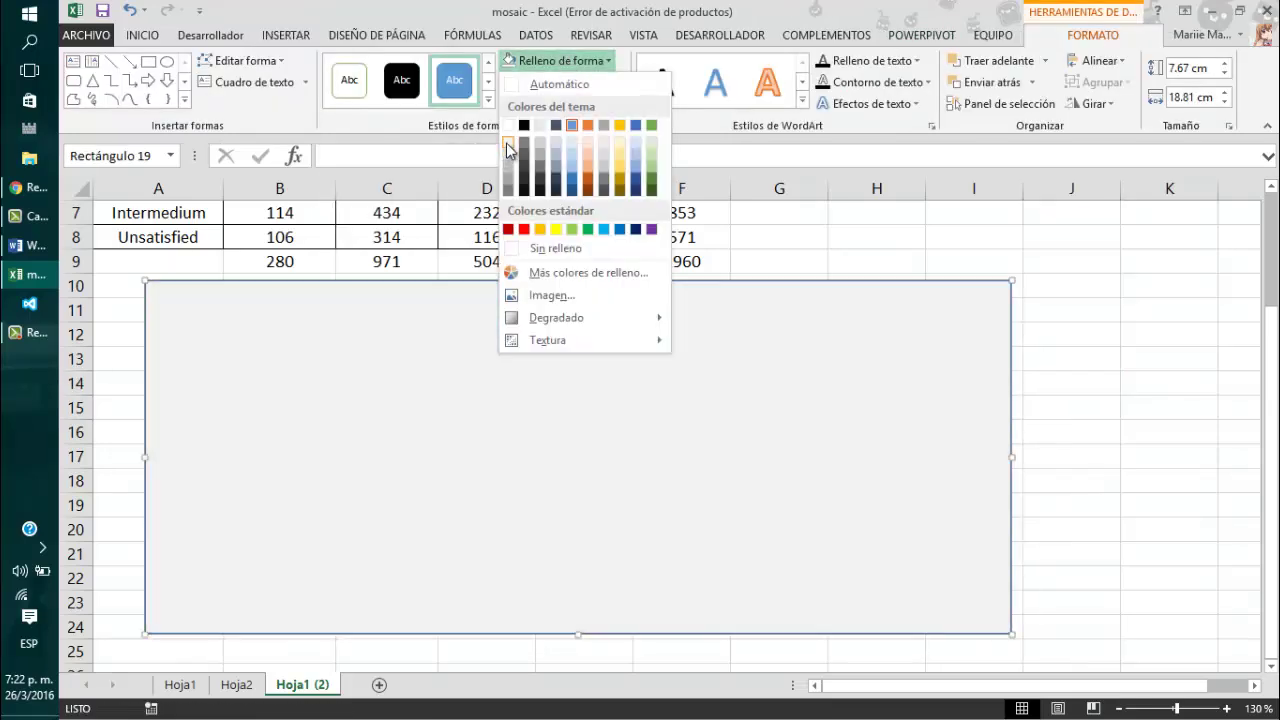
click(507, 150)
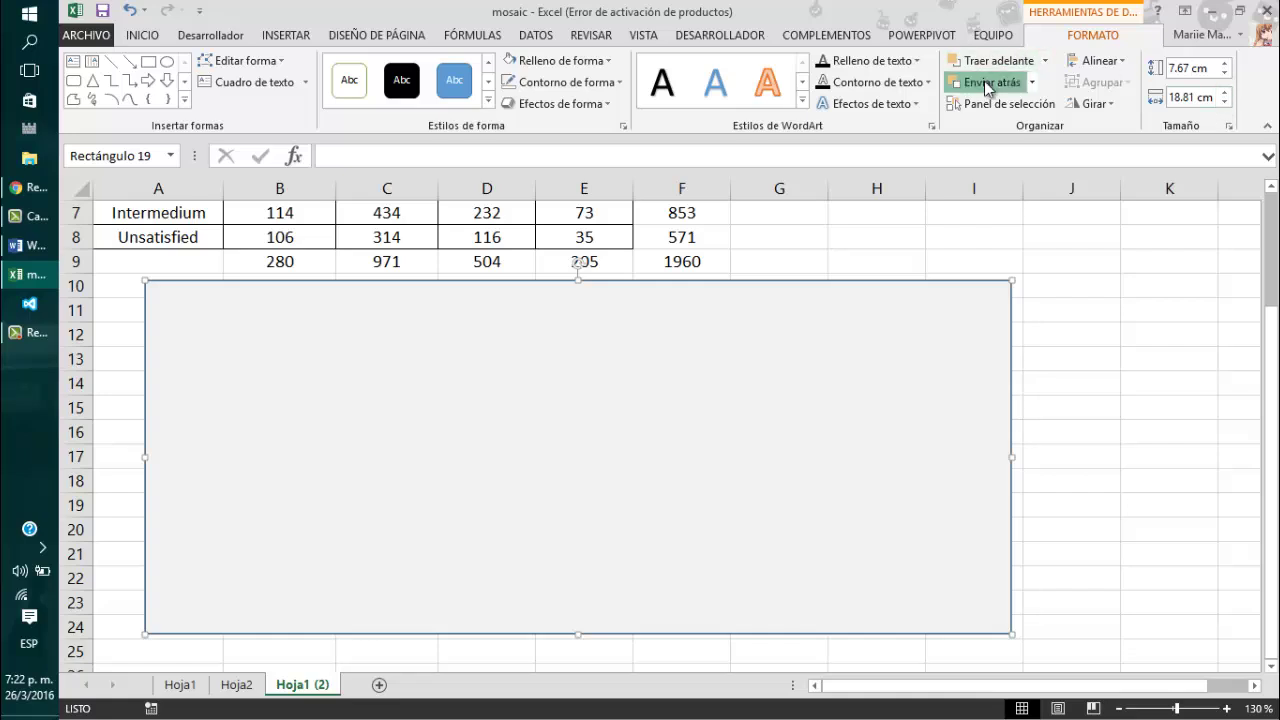
click(990, 84)
click(1029, 83)
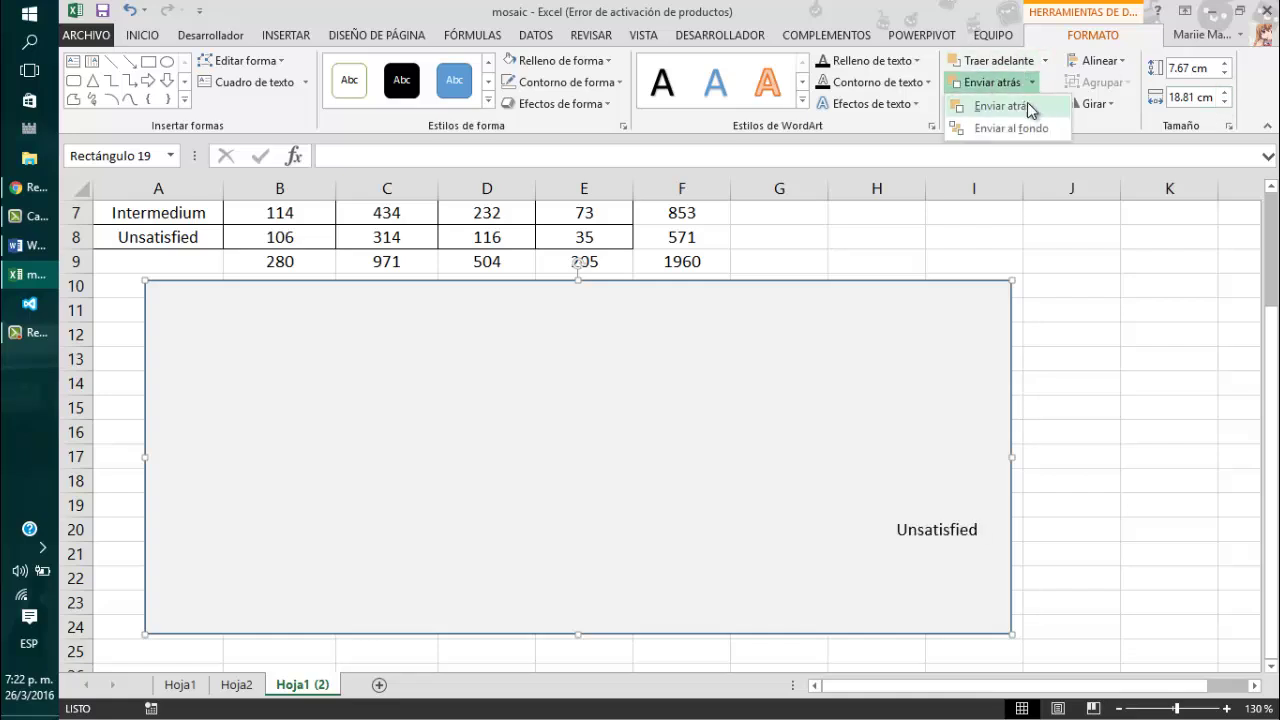
click(1030, 125)
Remove the outline of the background rectangle
click(868, 281)
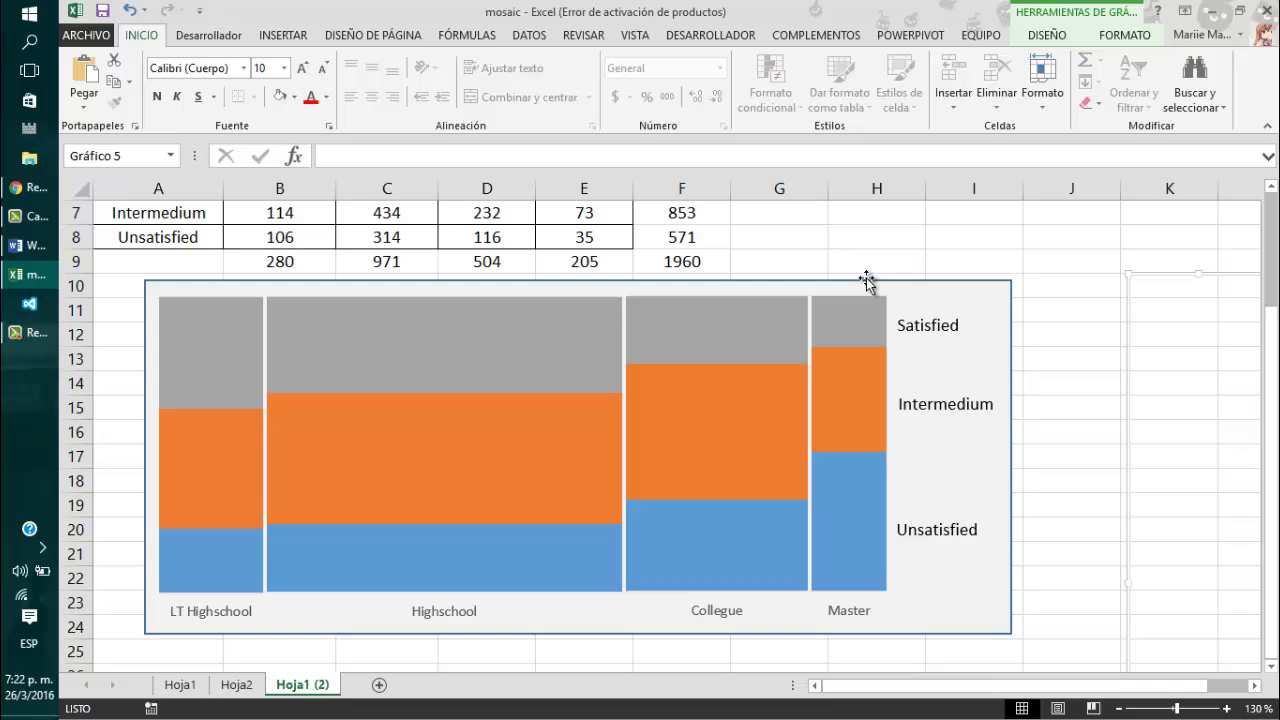
click(950, 285)
click(1083, 35)
click(570, 82)
click(571, 274)
Extend the background rectangle down to about row 30 and make the four column charts taller to fill it
scroll(577, 400, down, 2)
drag(577, 488, 577, 625)
click(210, 430)
ctrl+click(444, 430)
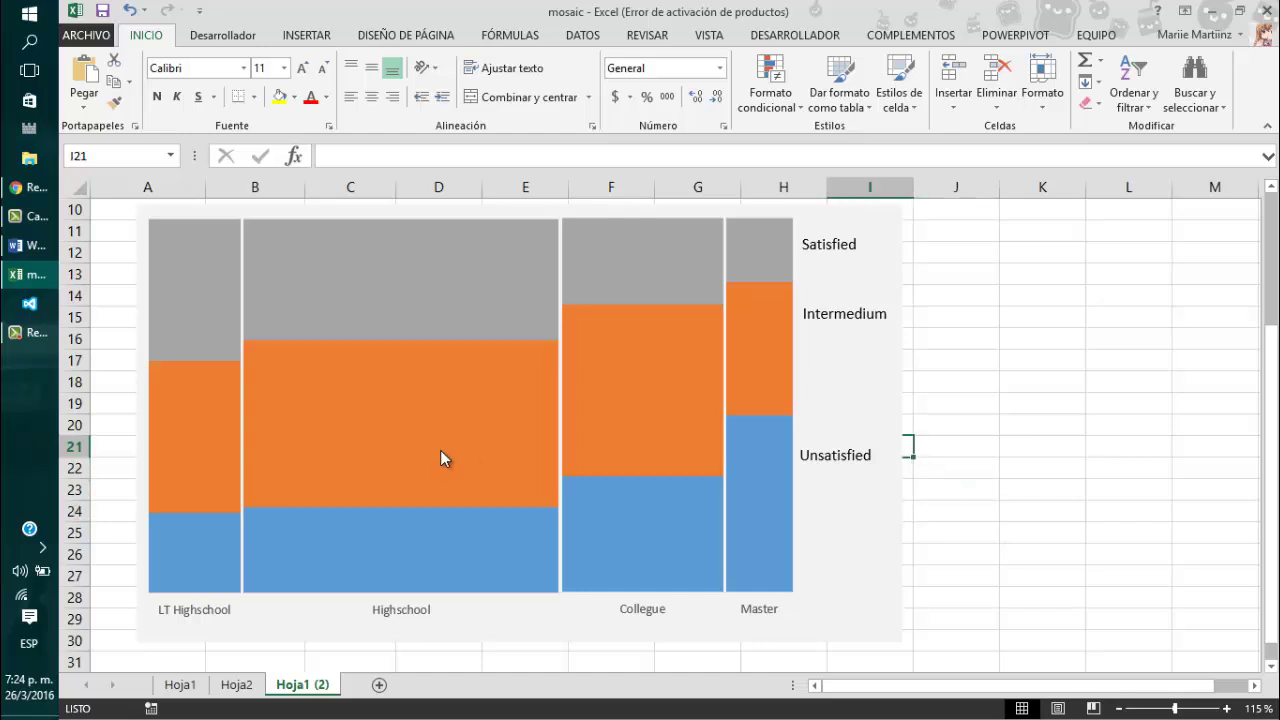
click(116, 390)
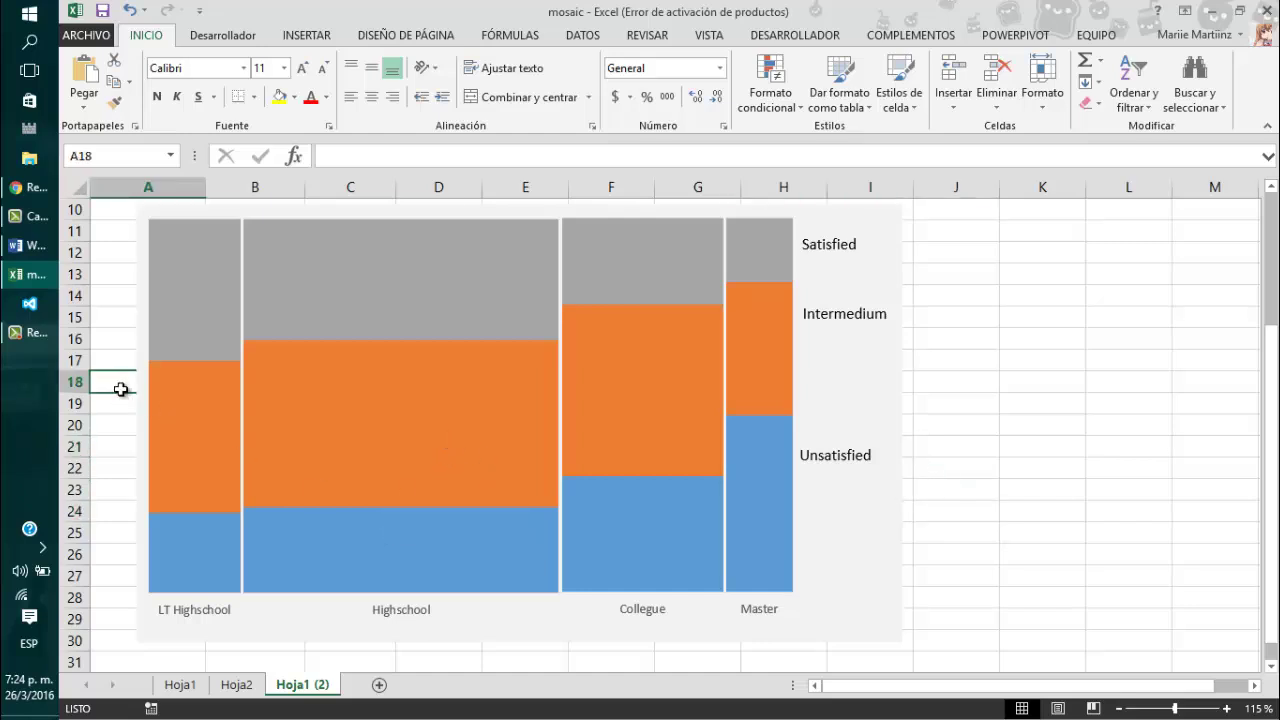
click(111, 216)
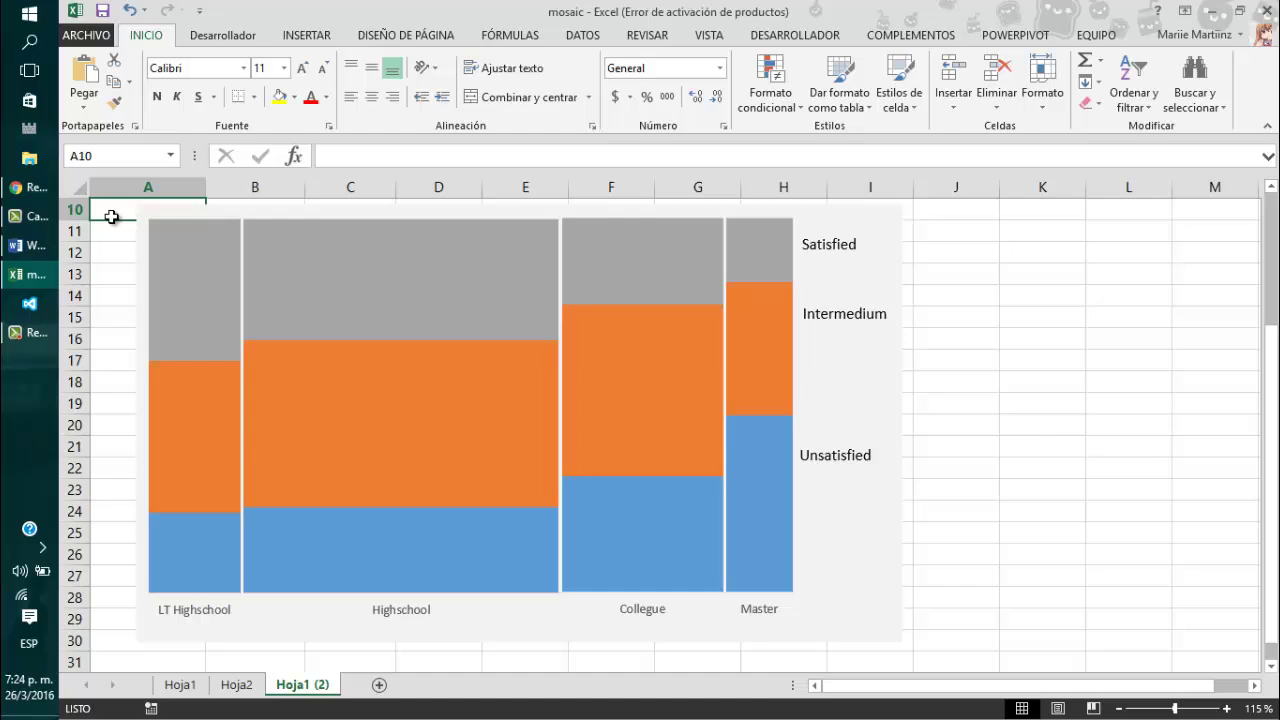